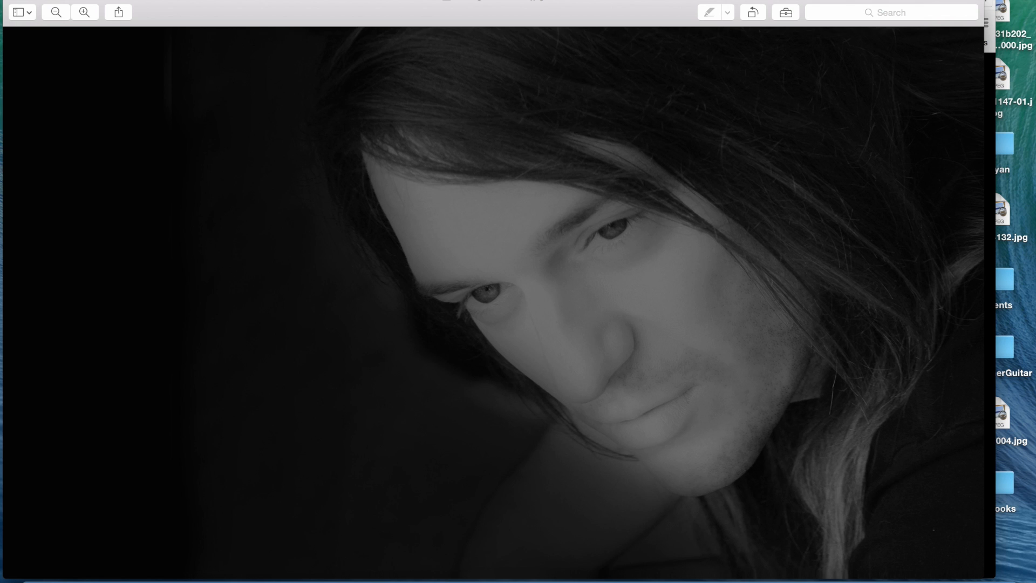
- Switch to the browser and view the next slide of the website's home page banner
click(412, 575)
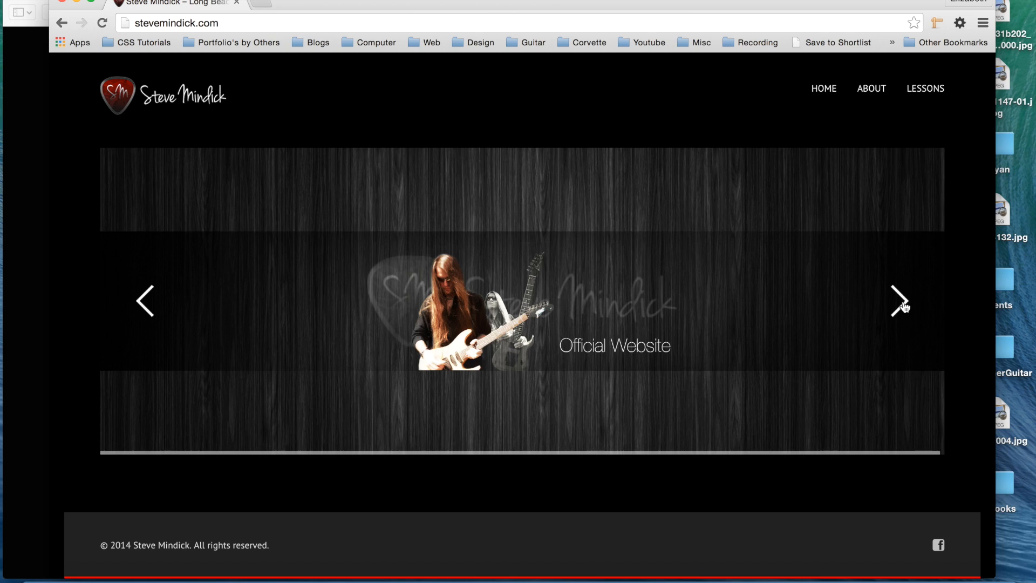
click(901, 303)
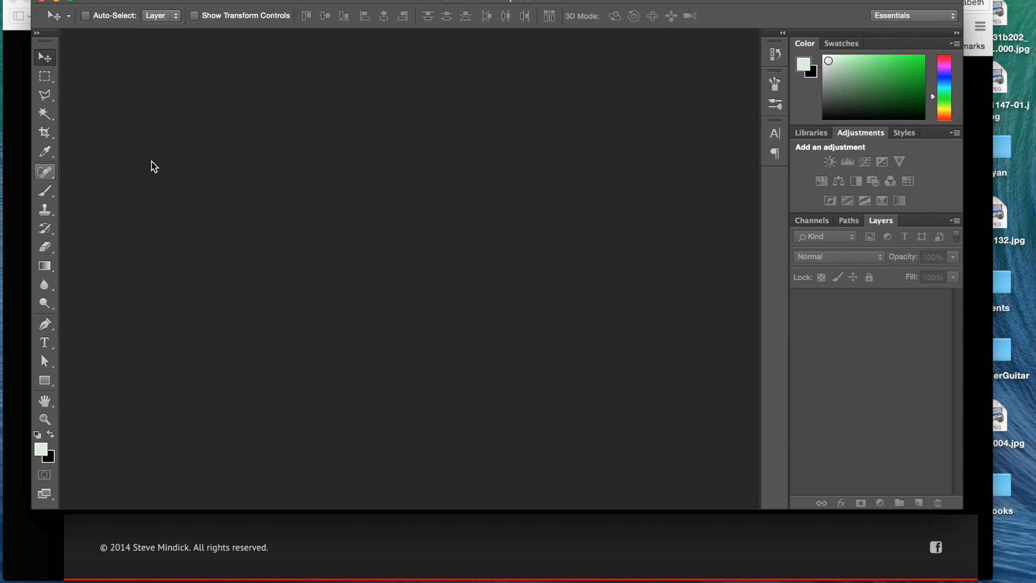
- Open background.jpg from the banner 2 folder in Photoshop
click(110, 0)
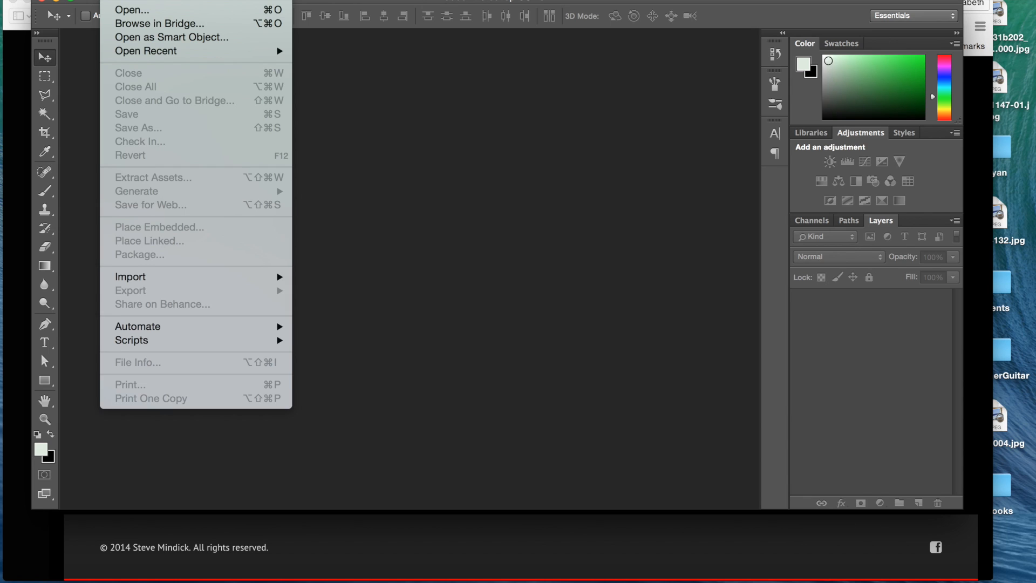
click(385, 406)
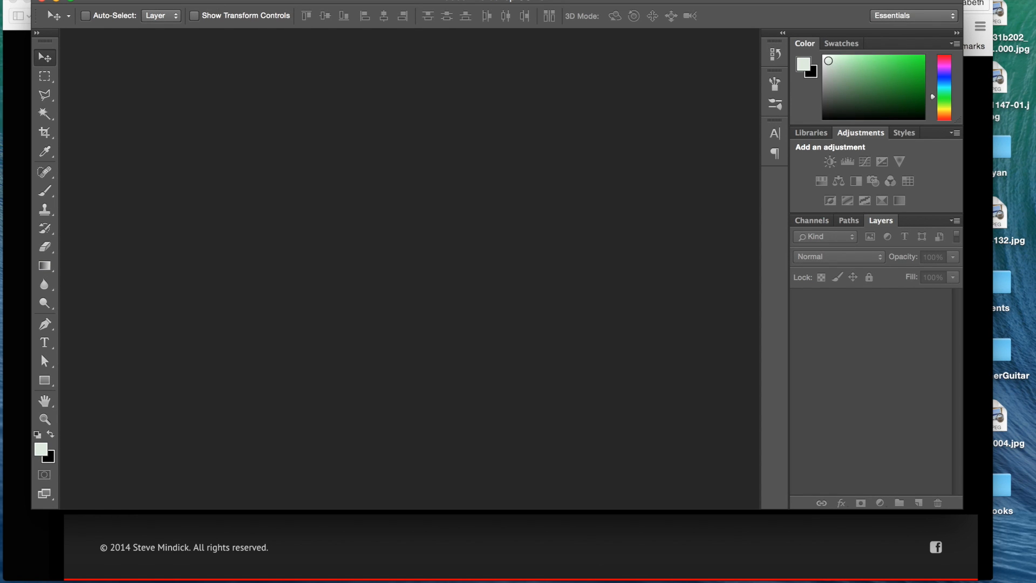
click(112, 0)
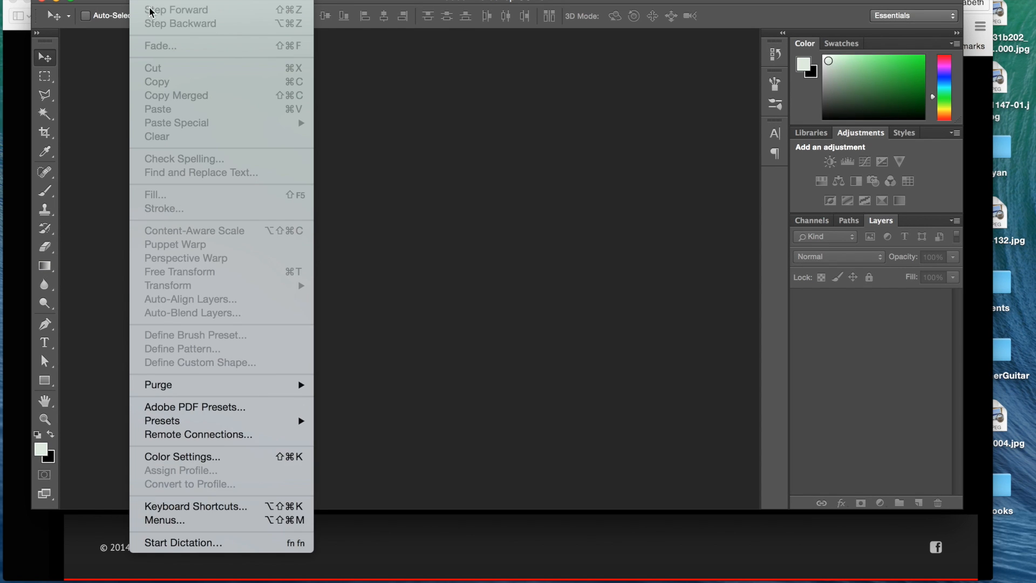
click(123, 9)
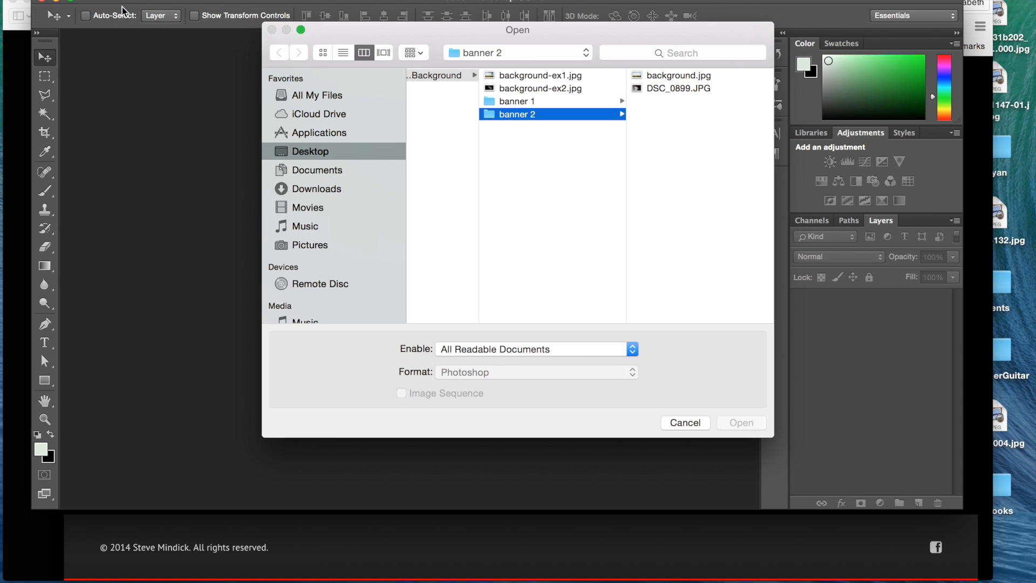
click(662, 75)
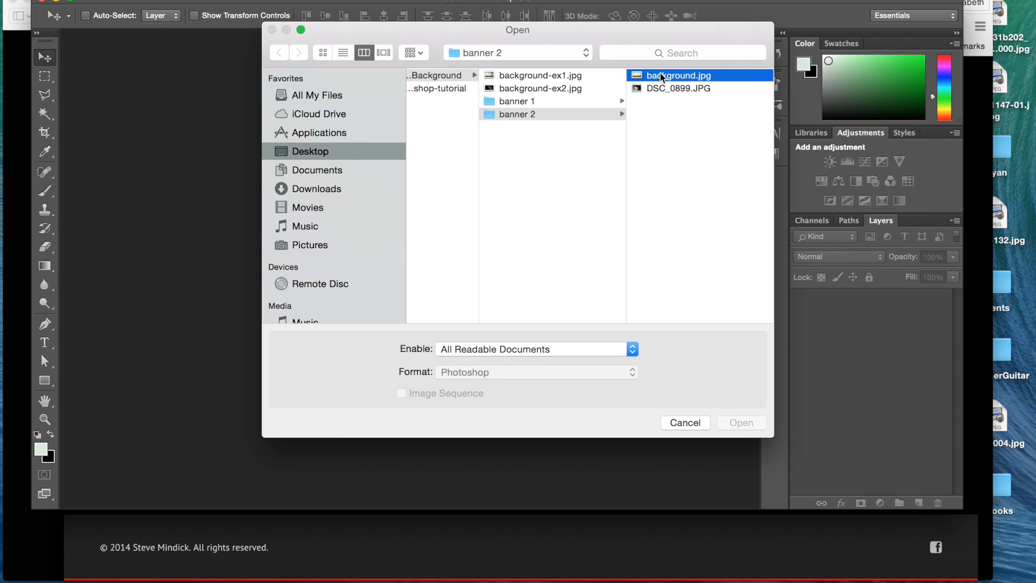
click(748, 420)
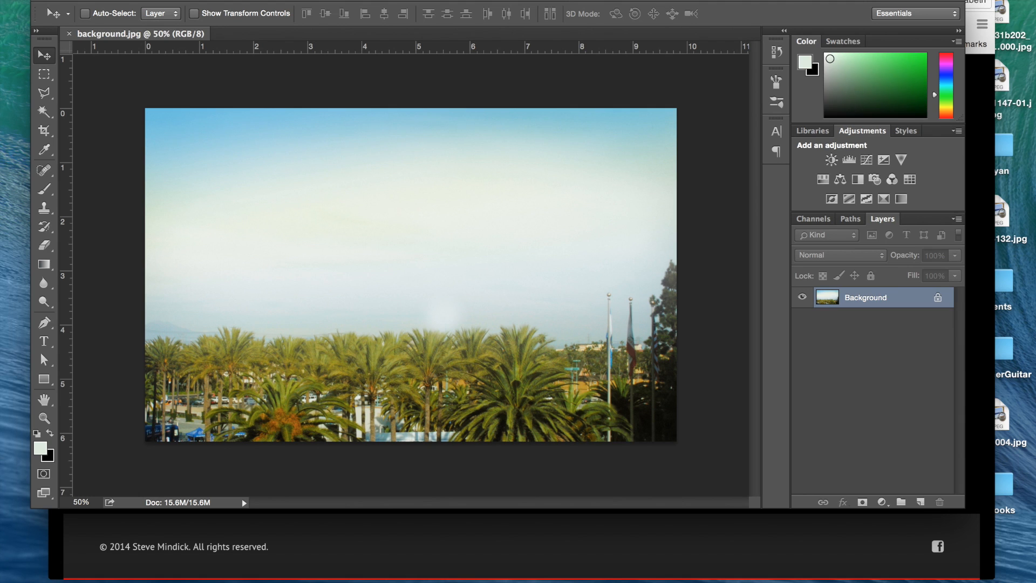
click(110, 0)
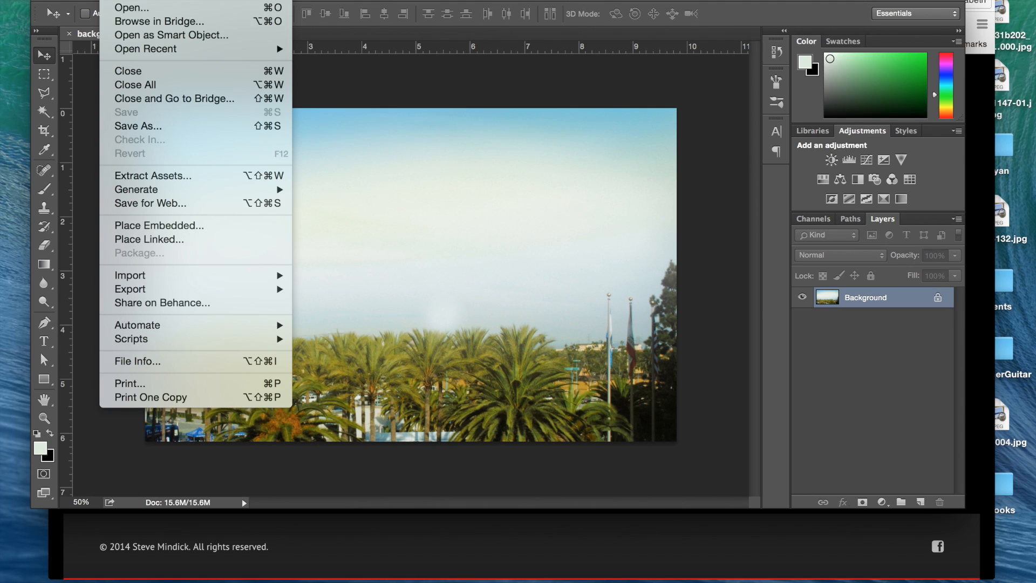
click(124, 8)
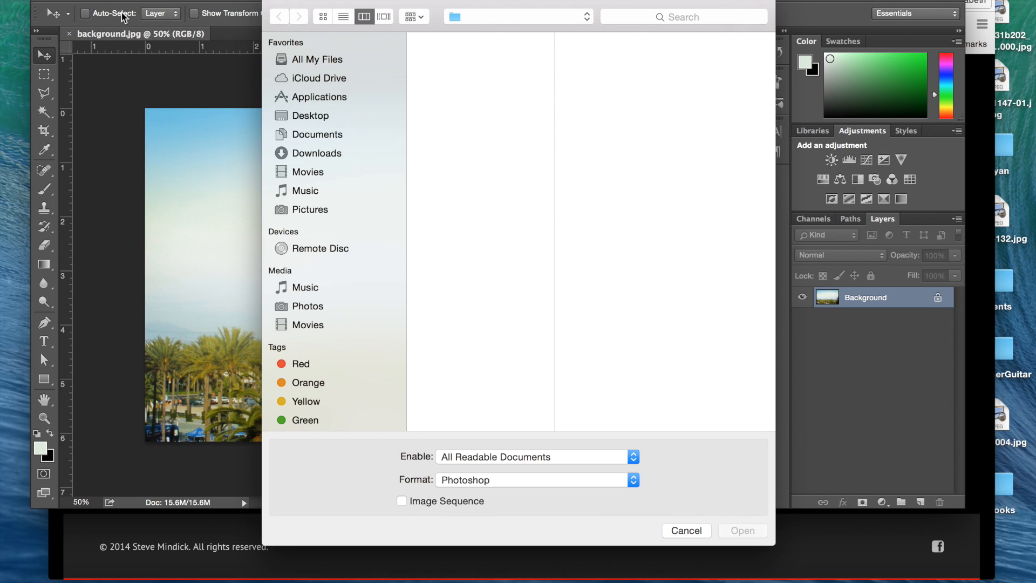
click(686, 52)
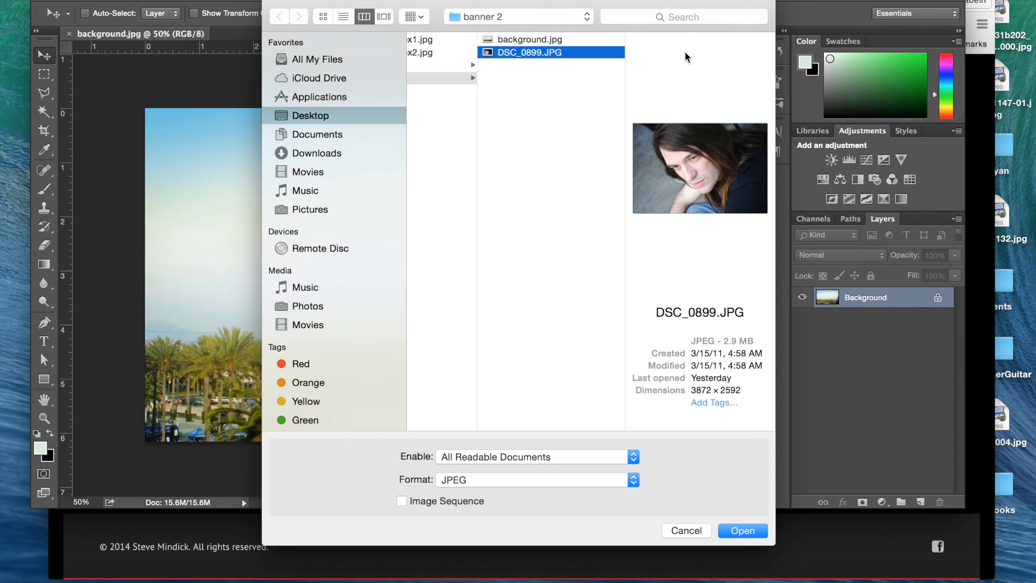
key(Return)
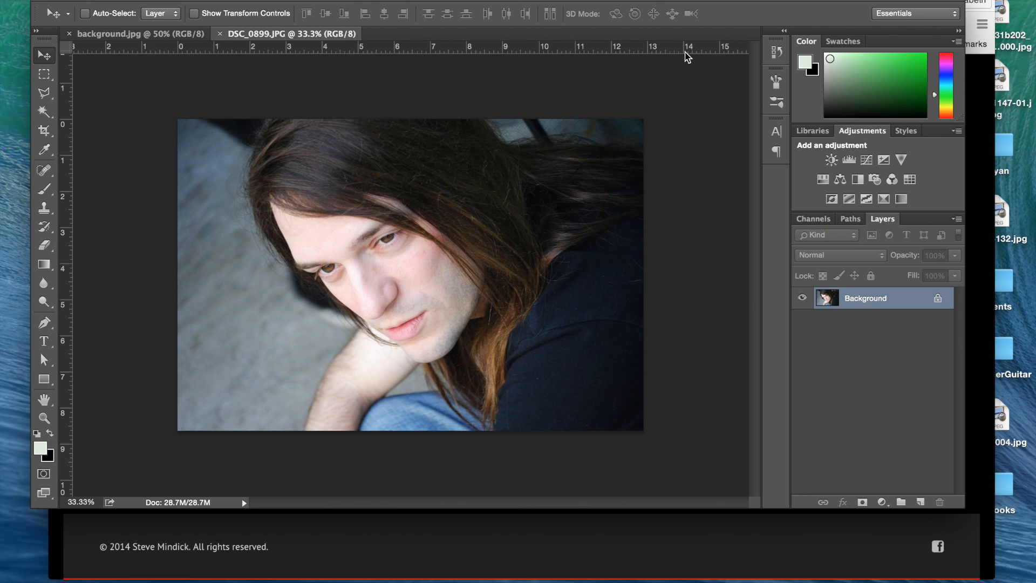
click(219, 33)
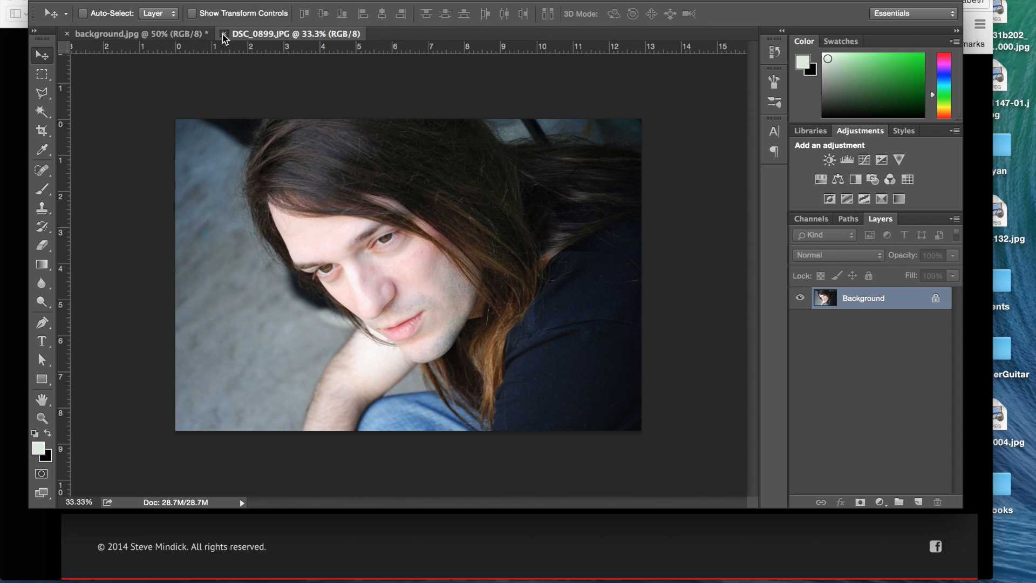
click(219, 34)
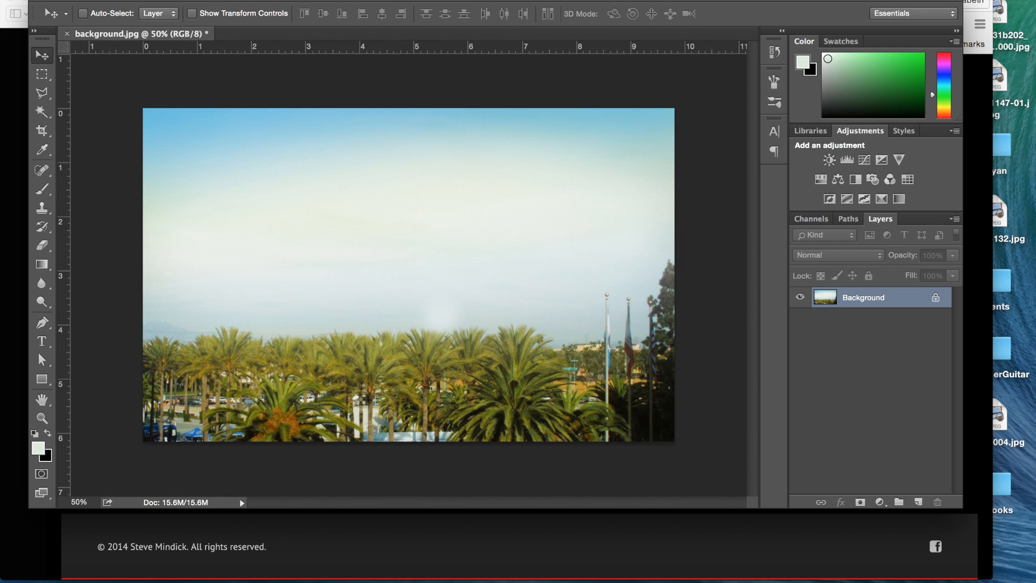
- Place DSC_0899.JPG as an embedded image over the palm tree background and scale it down to about 47%
click(110, 0)
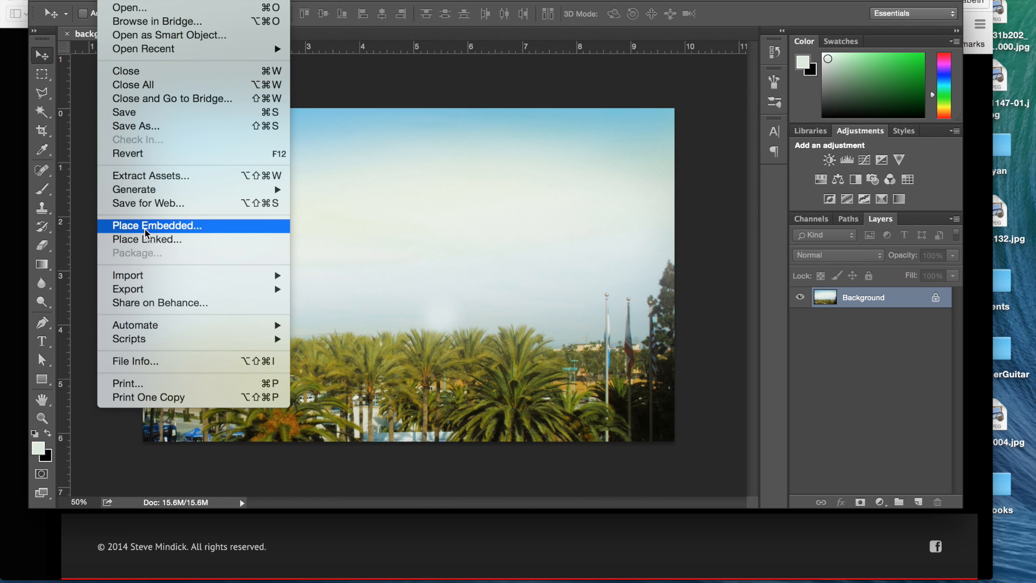
click(145, 225)
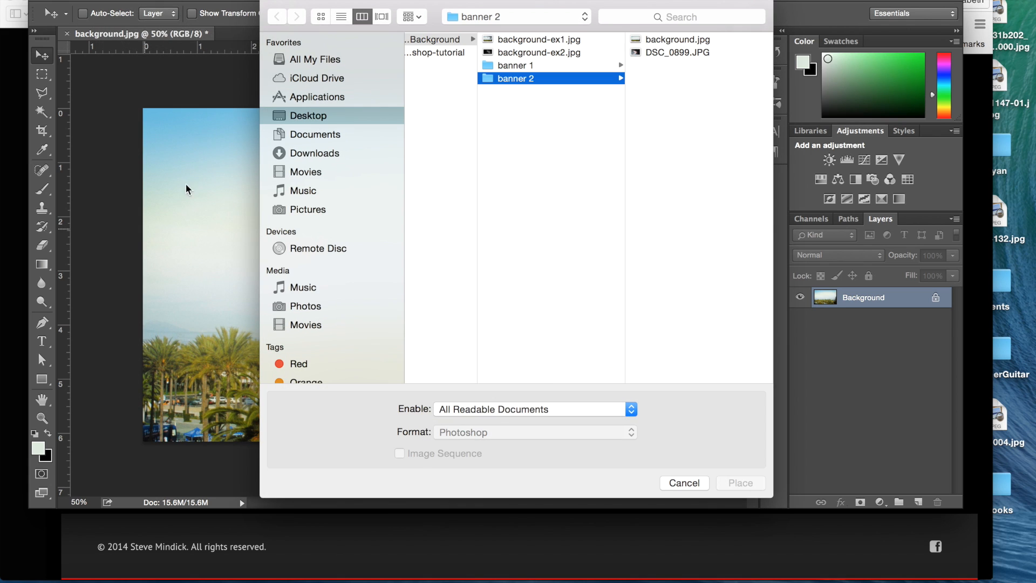
click(692, 53)
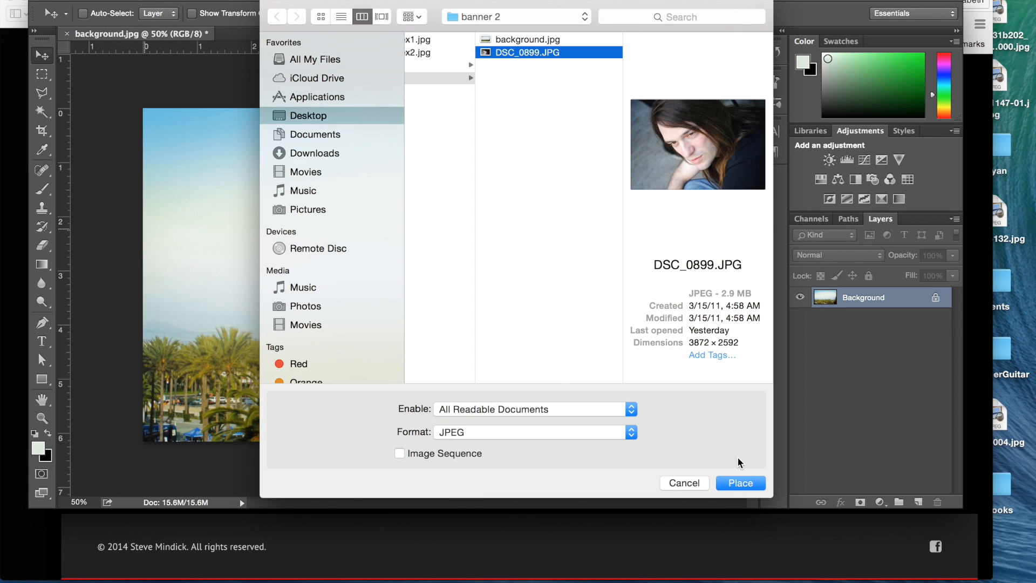
click(743, 485)
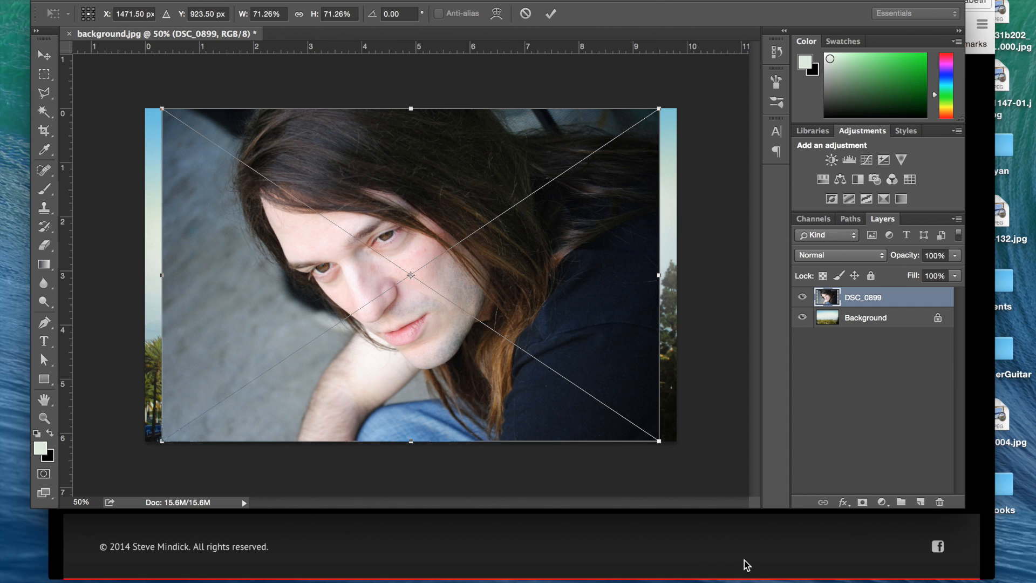
drag(659, 440, 512, 300)
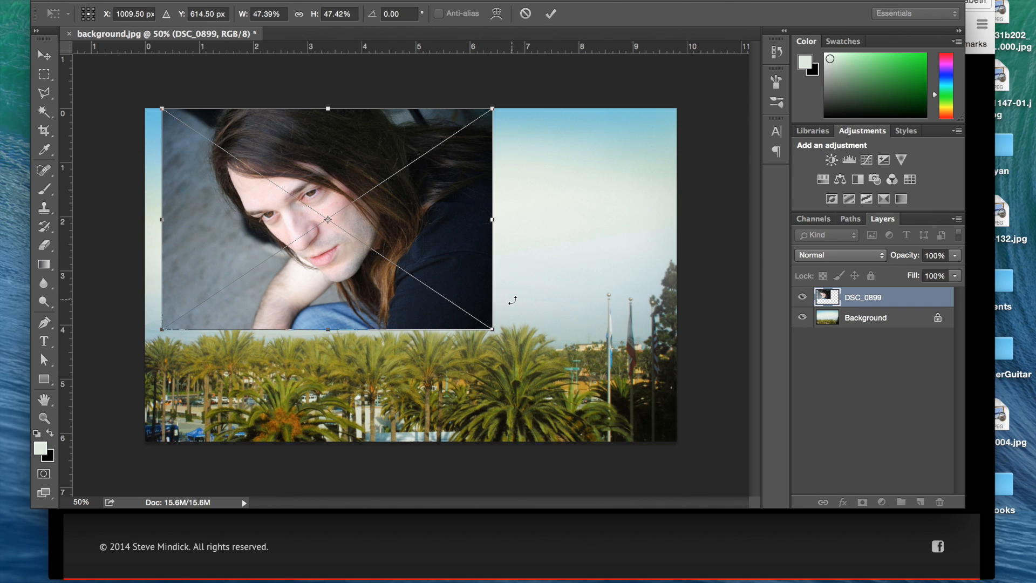
key(Return)
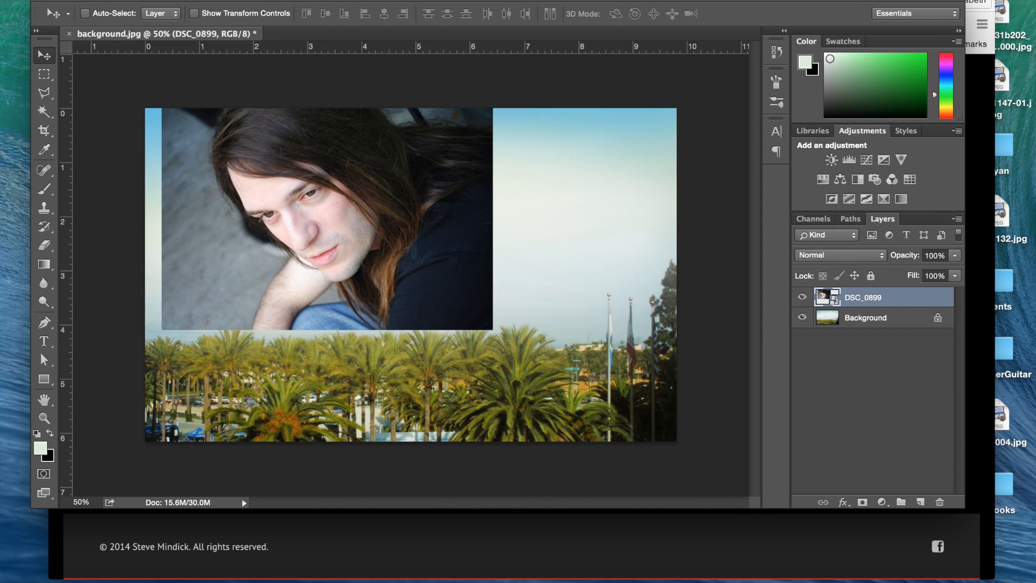
click(143, 1)
click(183, 271)
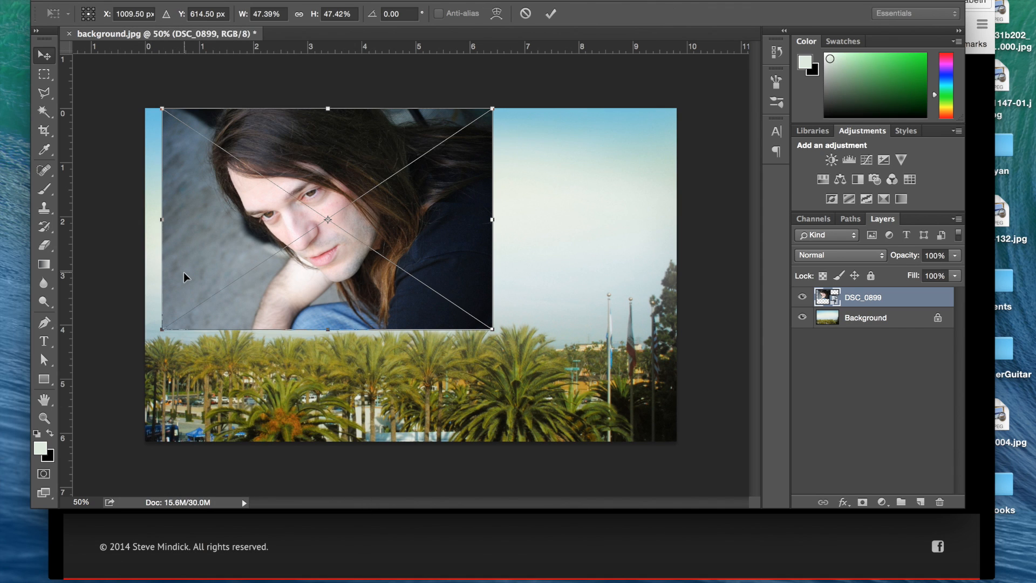
key(Return)
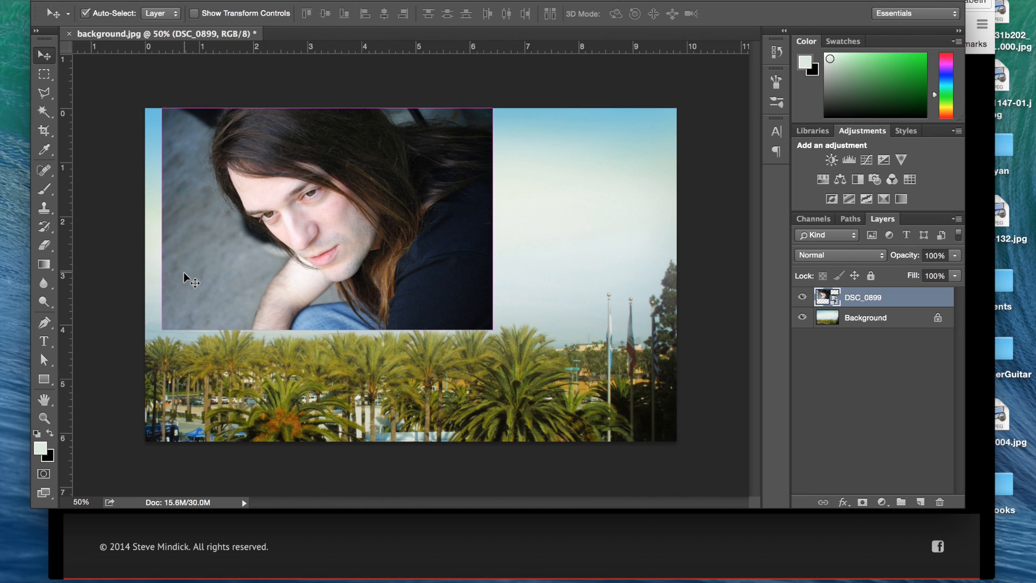
key(super+t)
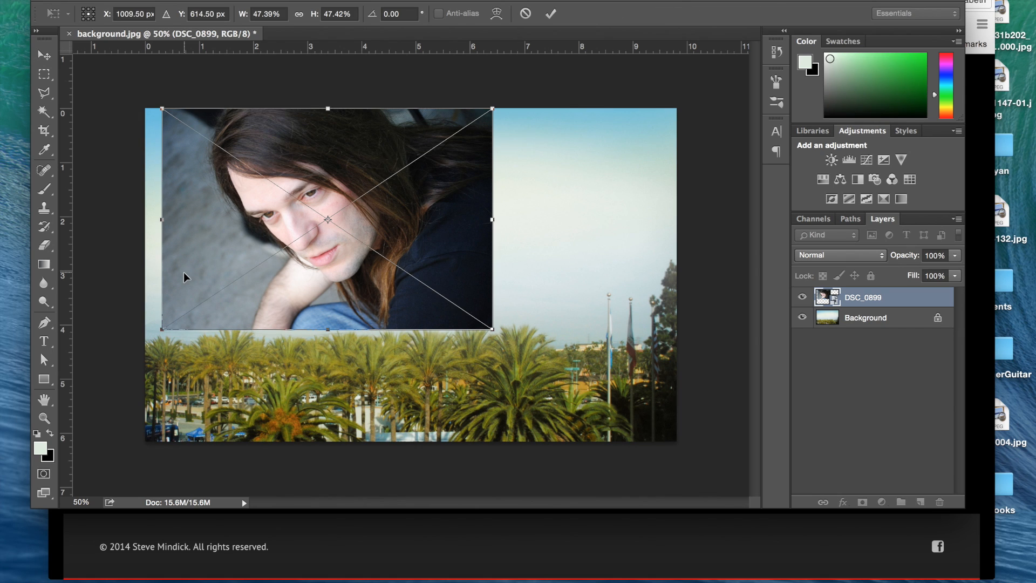
key(Return)
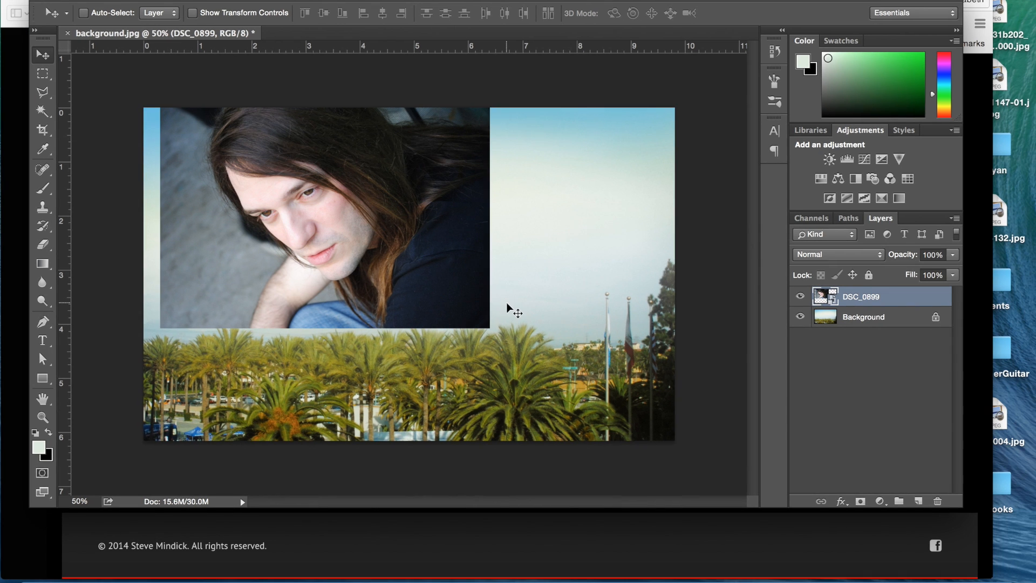
- Move the placed portrait to the right edge of the canvas and add a layer mask to the DSC_0899 layer
drag(351, 239, 529, 236)
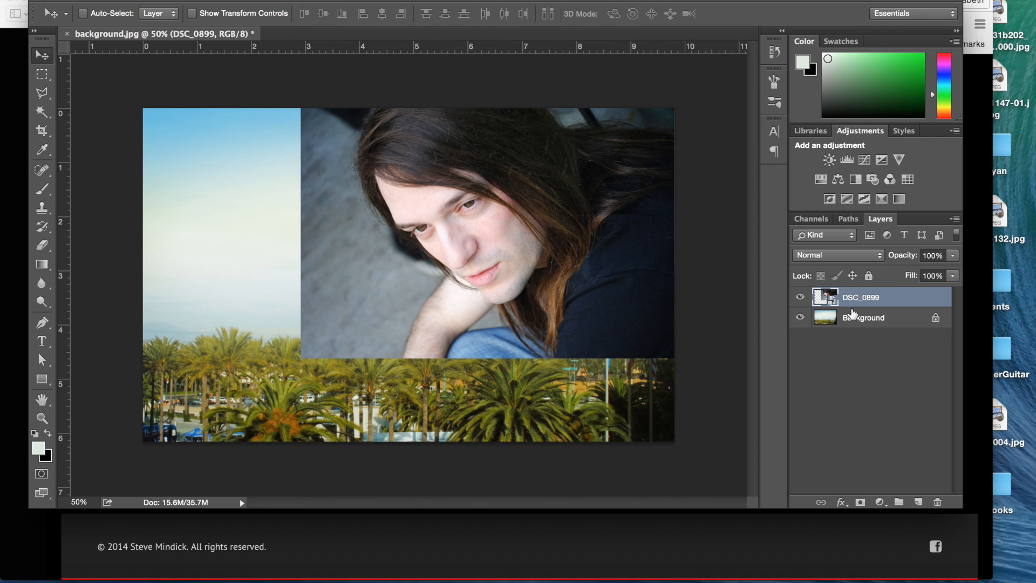
click(861, 503)
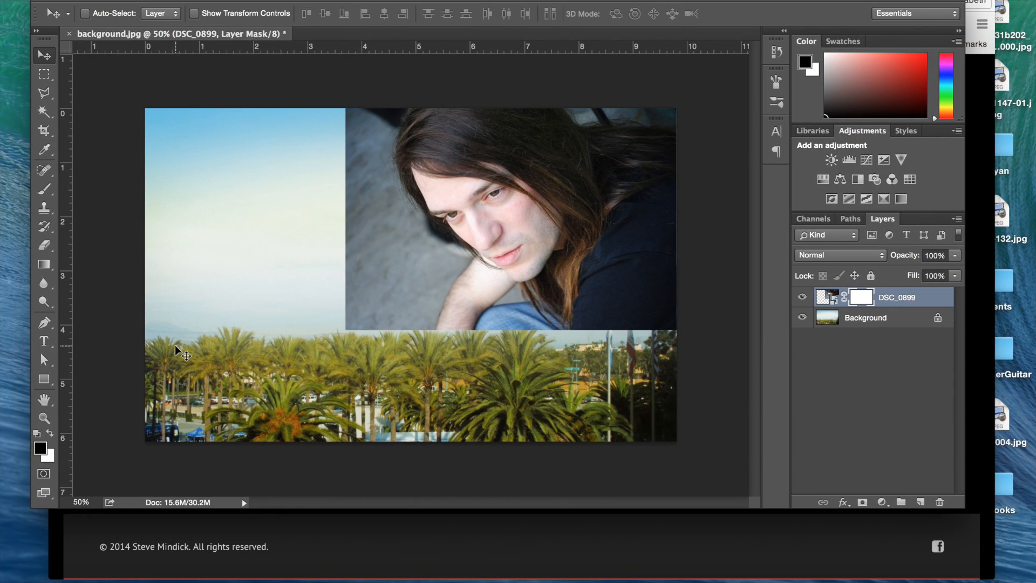
- Brush black on the layer mask to fade out the portrait's left edge, and reduce the brush size to 600
click(45, 189)
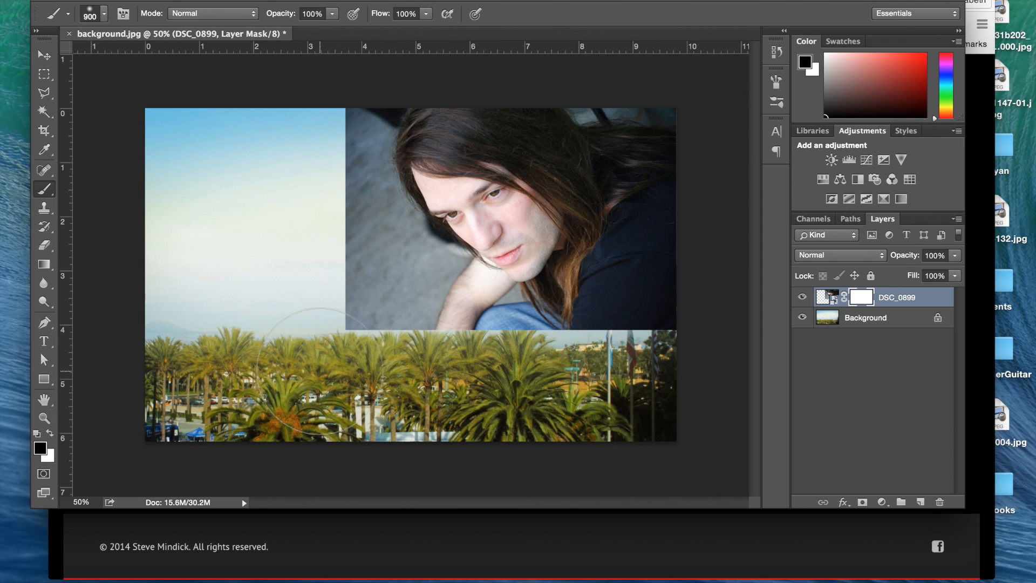
mouse_move(329, 351)
mouse_down()
mouse_move(349, 305)
mouse_move(340, 307)
mouse_move(307, 255)
mouse_move(308, 127)
mouse_move(289, 158)
mouse_move(316, 231)
mouse_move(317, 263)
mouse_up()
key(bracketleft)
key(bracketleft)
key(bracketleft)
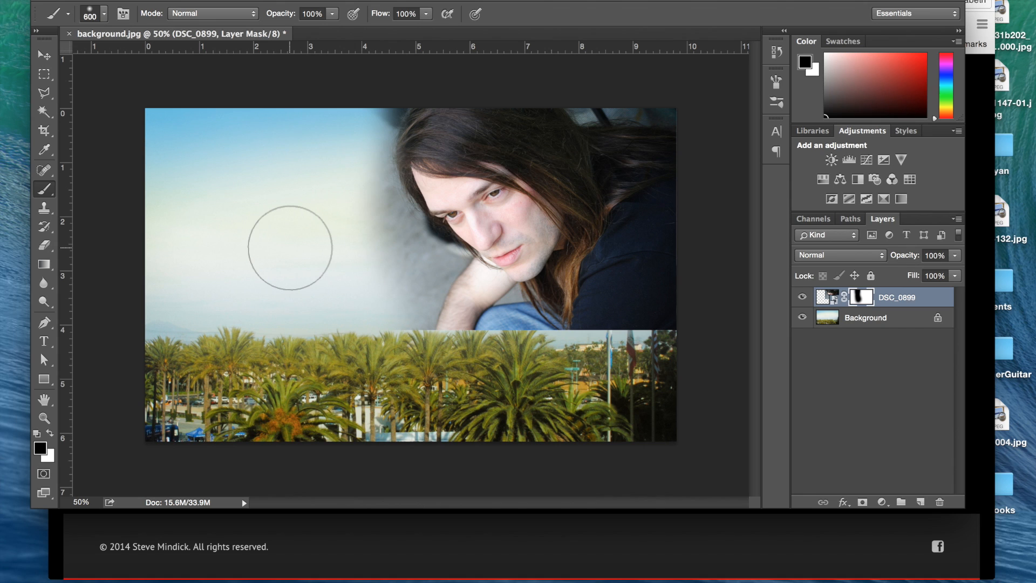
- Paint black on the mask over the man's forehead and restore the hidden area by painting it white
drag(278, 232, 454, 185)
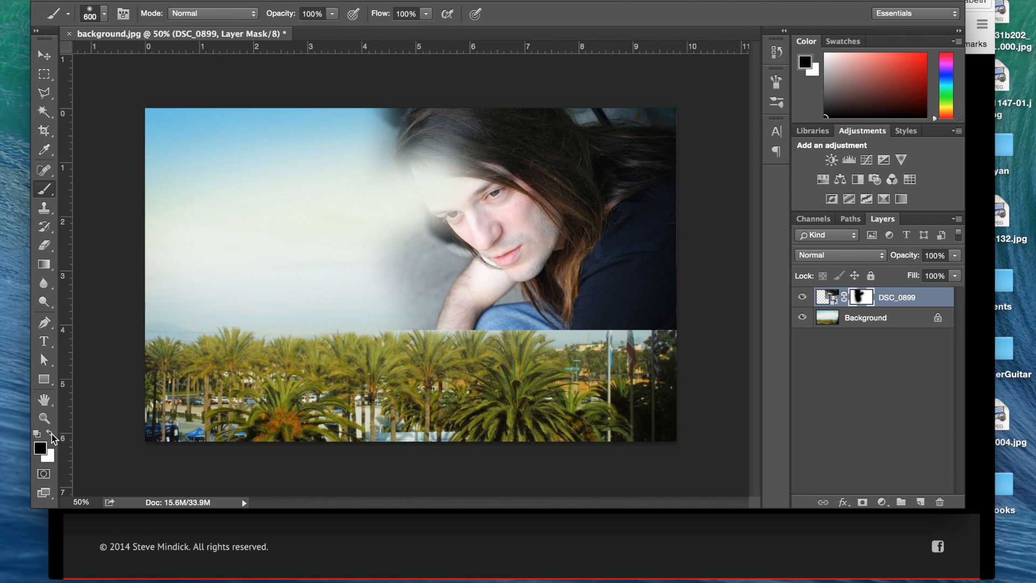
click(50, 433)
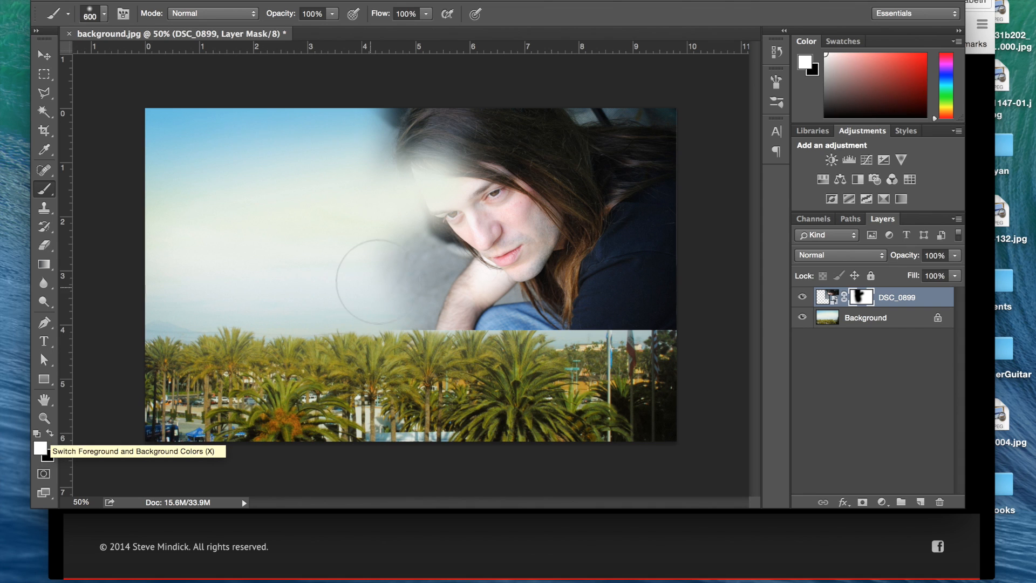
mouse_move(460, 205)
mouse_down()
mouse_move(459, 166)
mouse_move(453, 178)
mouse_move(464, 156)
mouse_move(448, 162)
mouse_move(459, 125)
mouse_move(461, 249)
mouse_move(444, 248)
mouse_move(467, 252)
mouse_move(448, 146)
mouse_up()
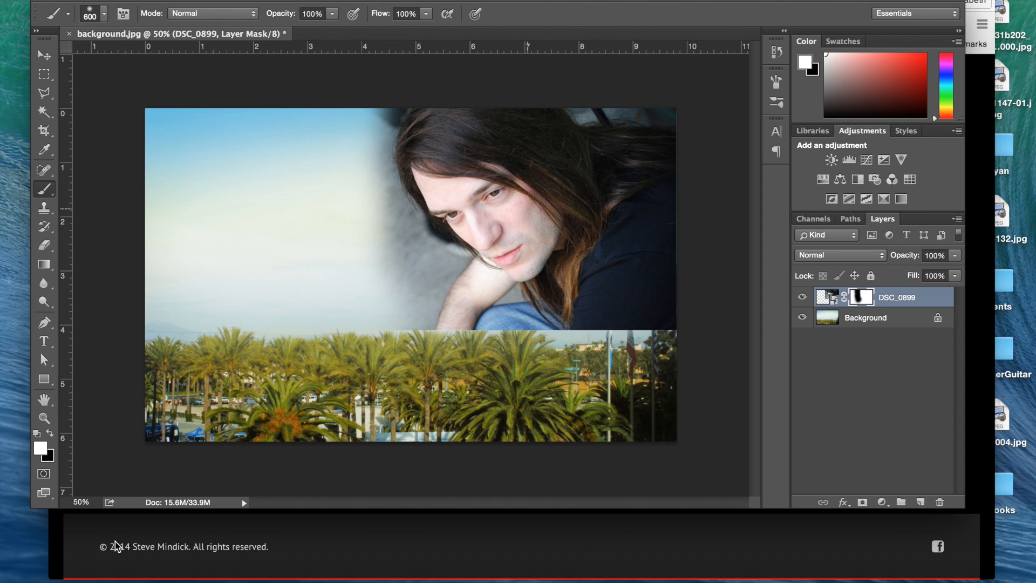
- Brush black on the mask to fade out the portrait's bottom and right edges, and shift the portrait slightly to the right
click(49, 432)
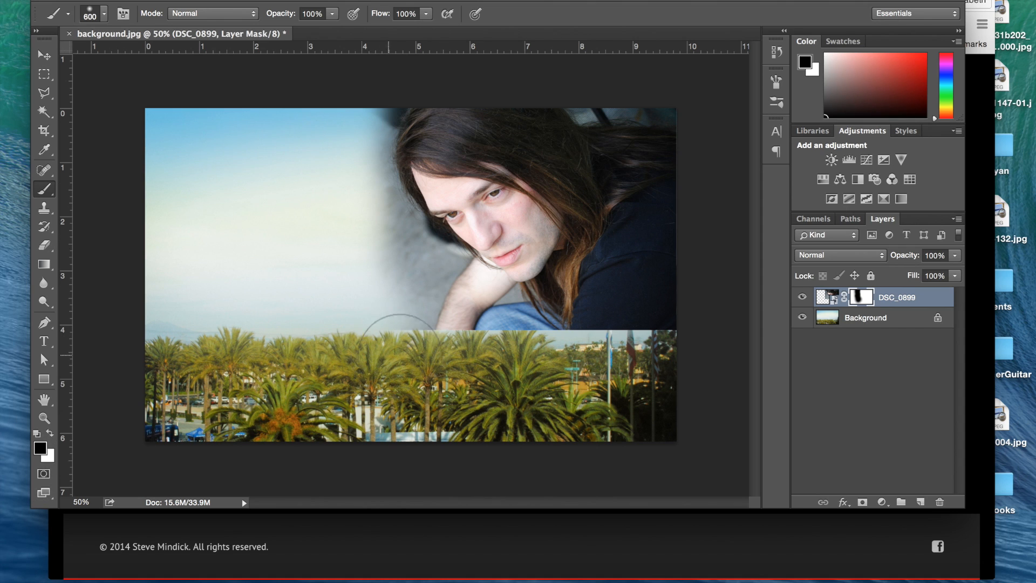
mouse_move(443, 332)
mouse_down()
mouse_move(439, 324)
mouse_move(402, 367)
mouse_up()
mouse_move(513, 329)
mouse_down()
mouse_move(659, 342)
mouse_move(528, 324)
mouse_up()
mouse_move(695, 242)
mouse_down()
mouse_move(669, 195)
mouse_move(704, 108)
mouse_move(702, 162)
mouse_move(708, 141)
mouse_up()
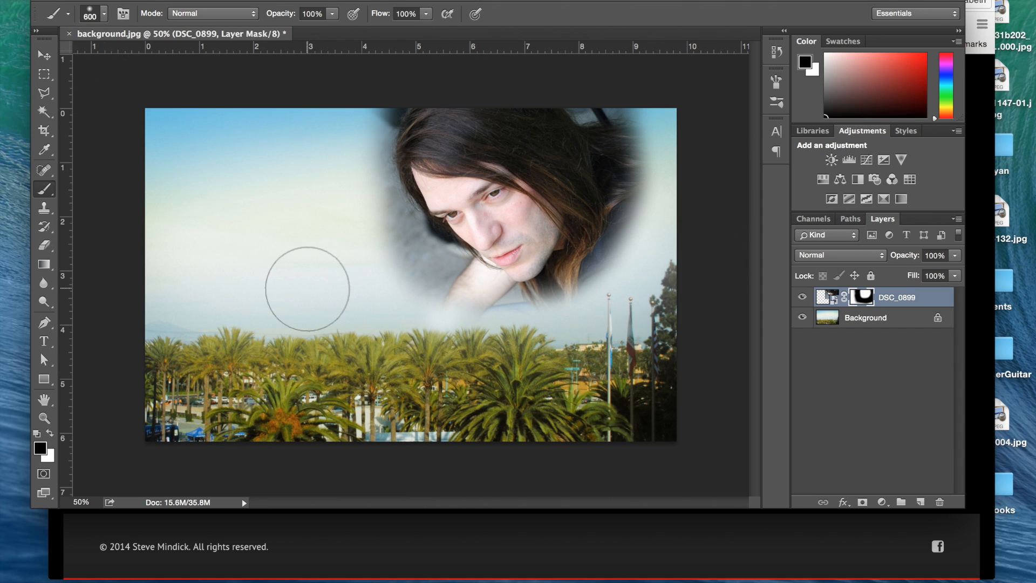
key(v)
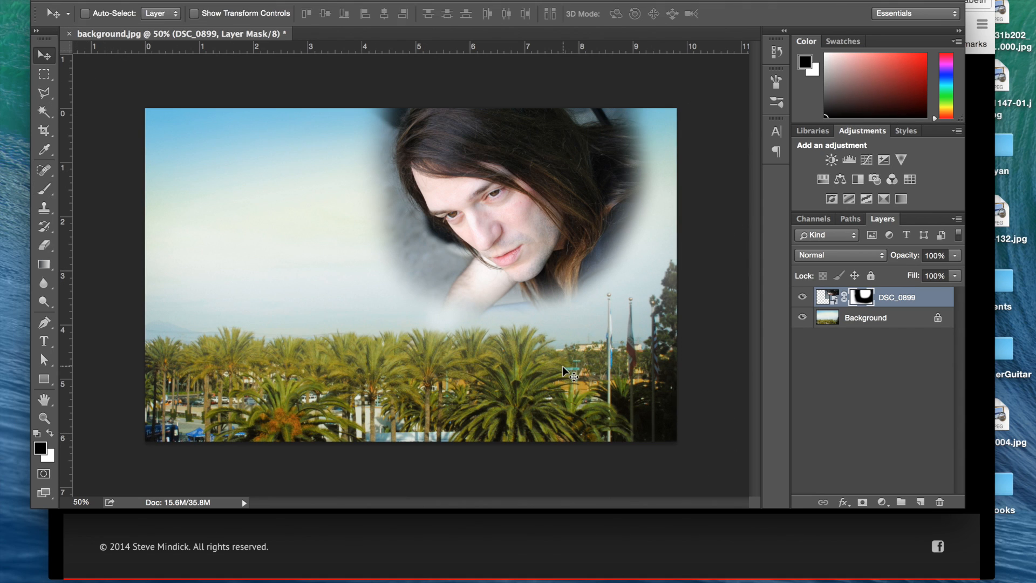
drag(513, 192, 531, 194)
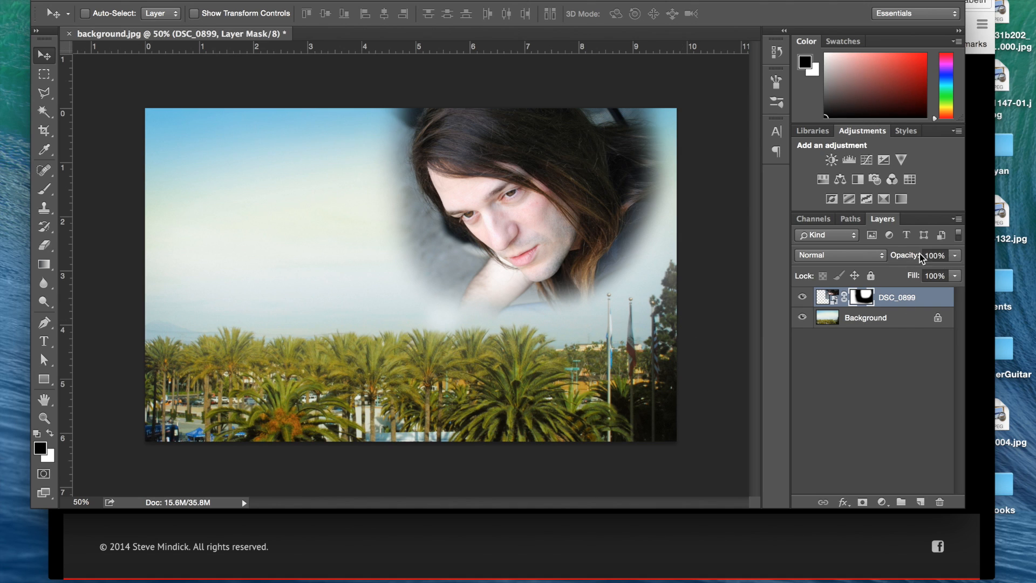
- Try the DSC_0899 layer at 55% opacity, and restore it to 100%
click(956, 256)
drag(926, 275, 923, 272)
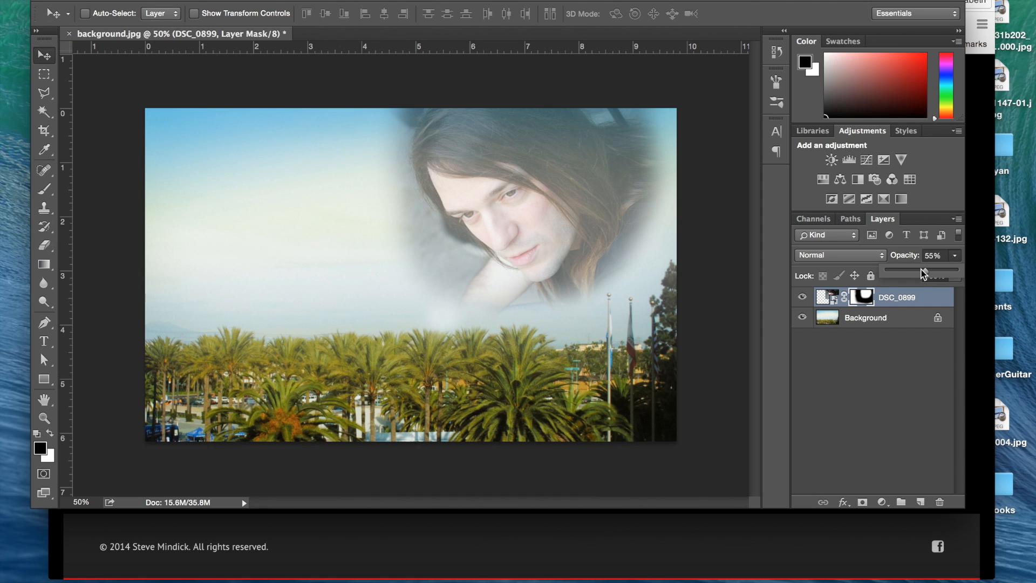
drag(924, 274, 962, 275)
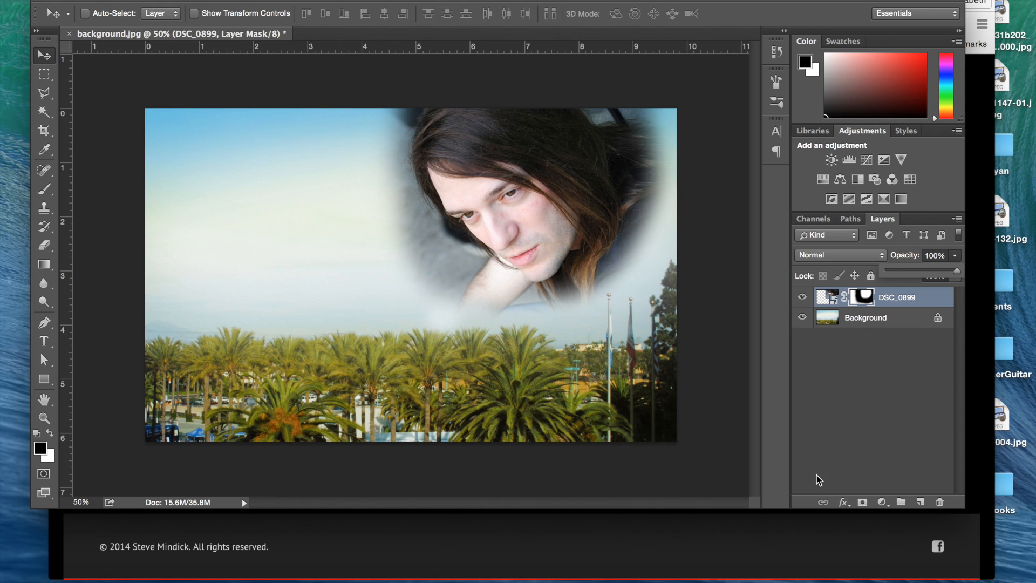
click(868, 444)
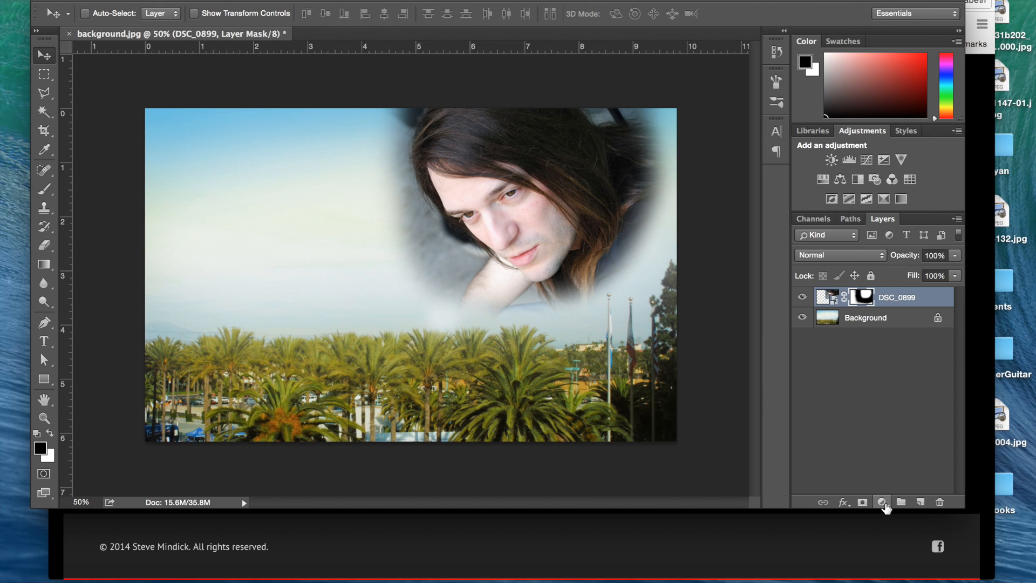
- Add a Hue/Saturation adjustment layer above the DSC_0899 layer and close its properties without changing any values
click(881, 501)
mouse_move(918, 571)
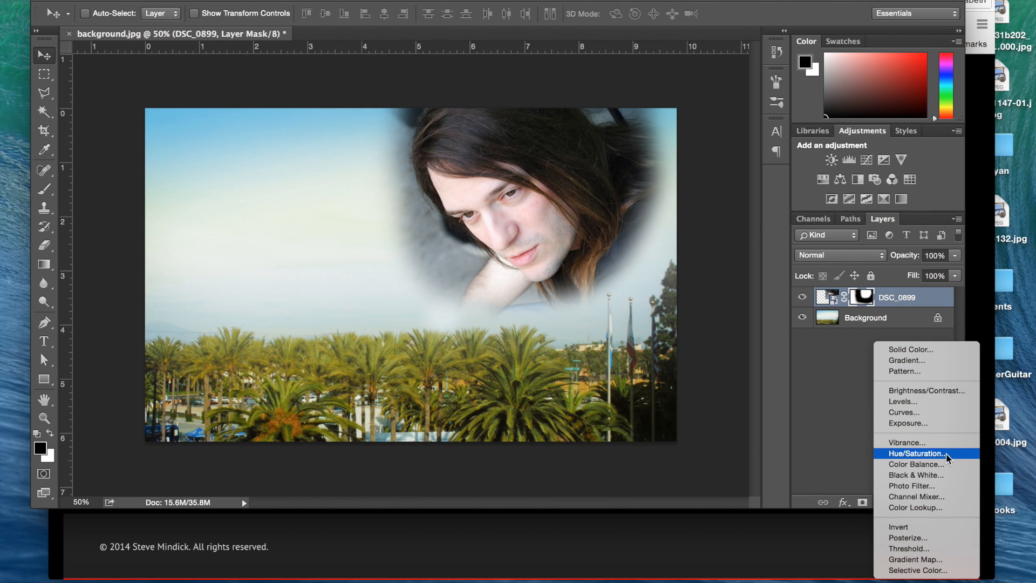
click(947, 453)
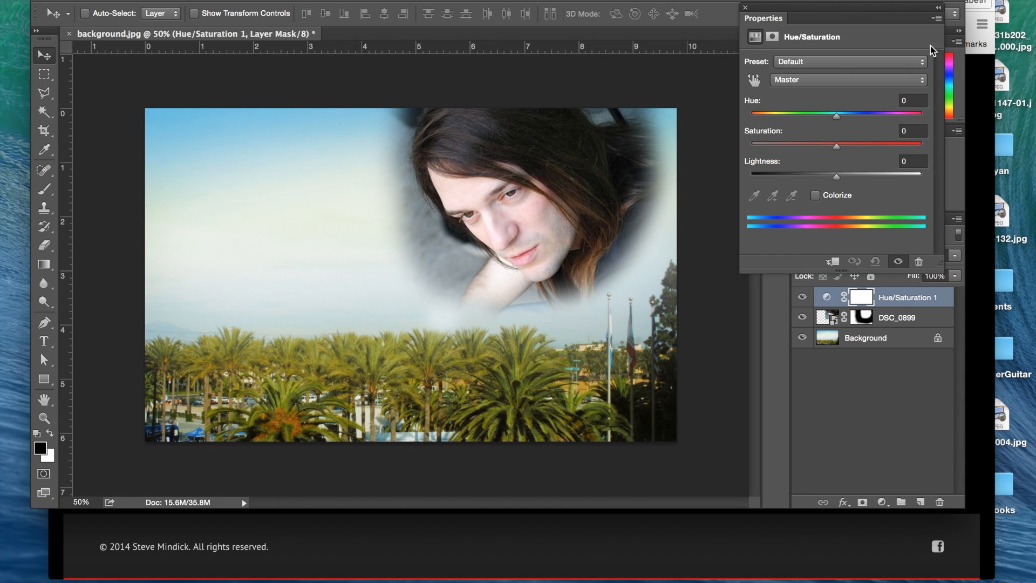
click(863, 381)
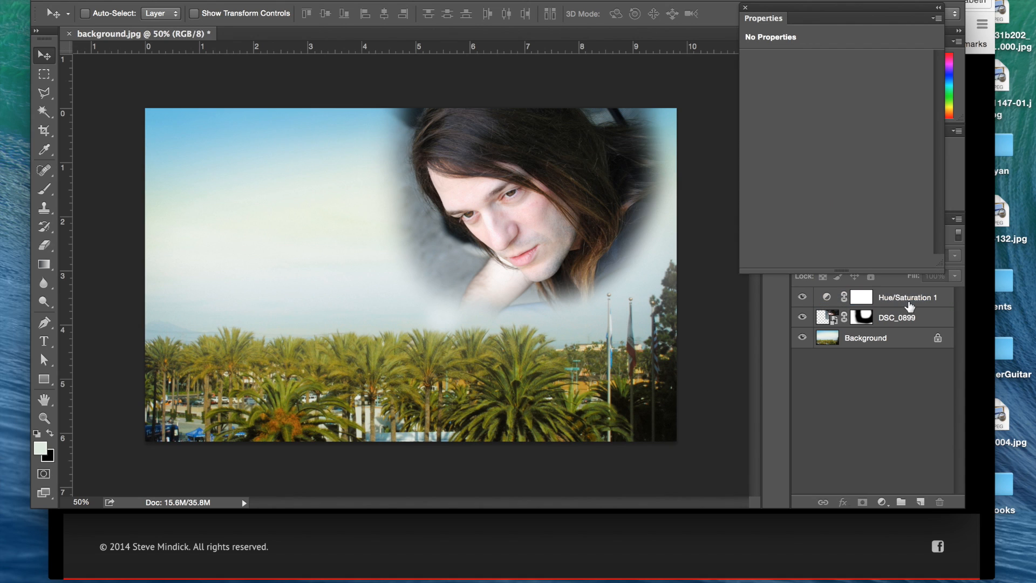
click(904, 299)
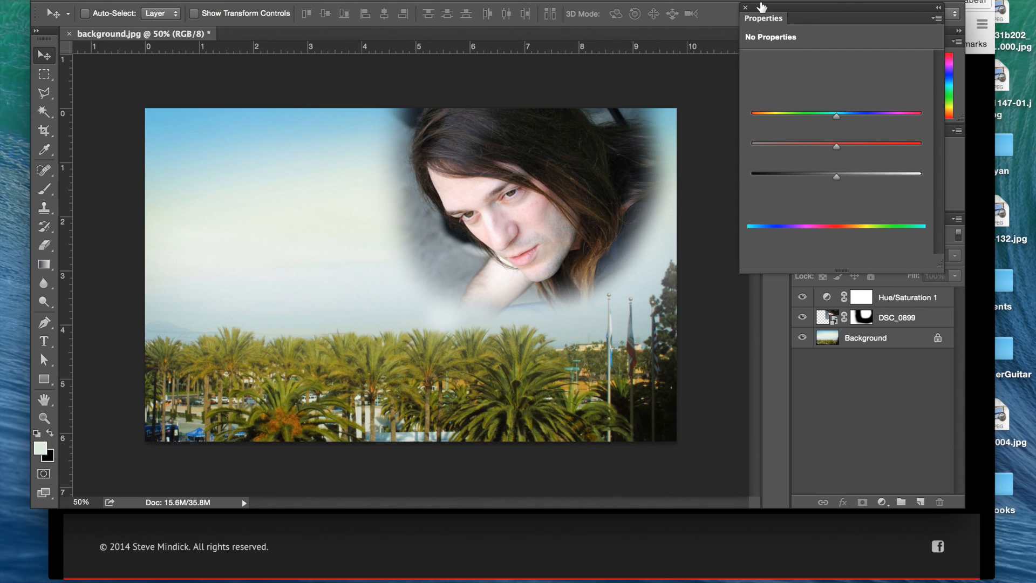
click(745, 7)
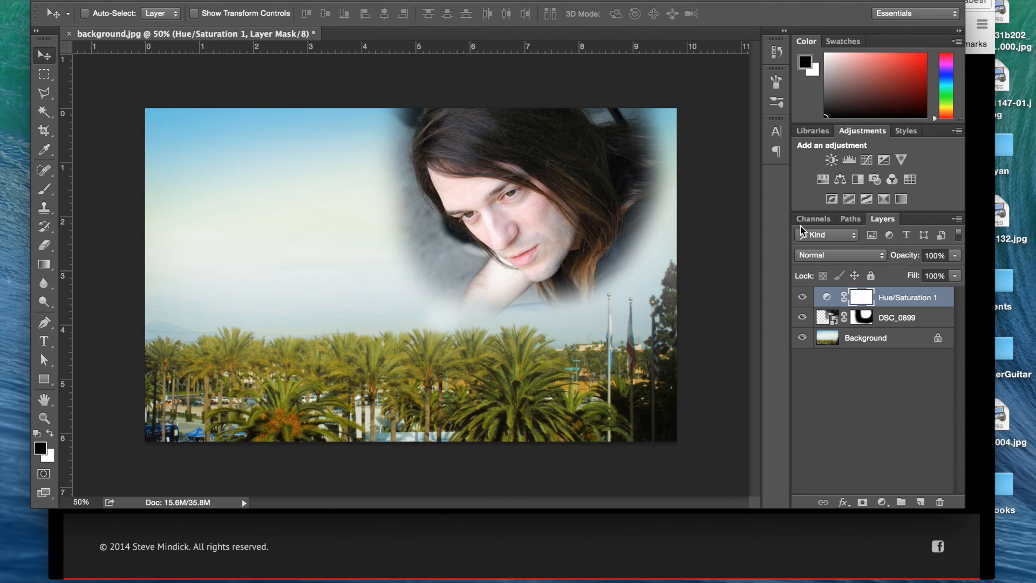
- Clip the Hue/Saturation adjustment layer to the DSC_0899 layer so it affects only the portrait
drag(862, 300, 879, 307)
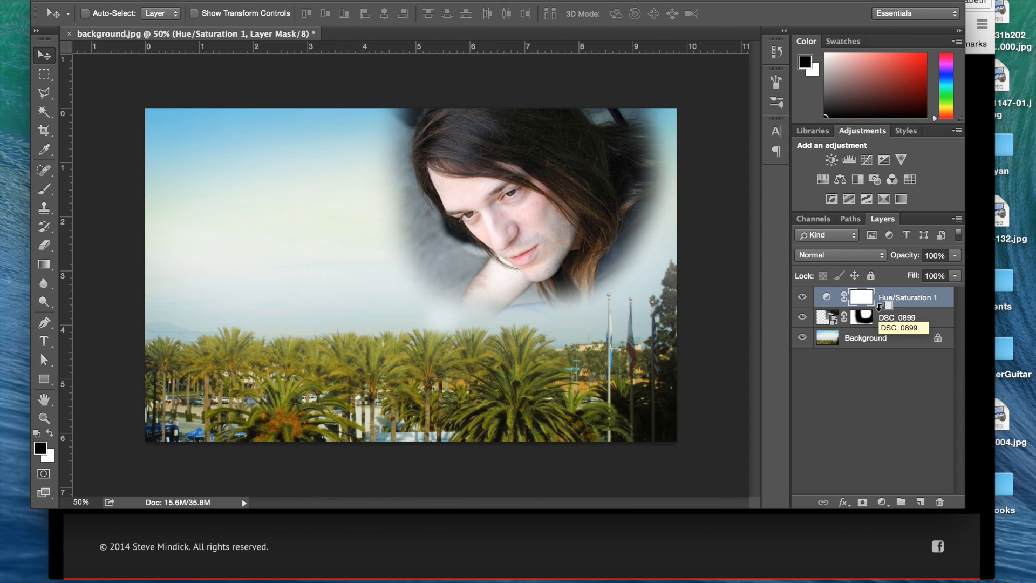
drag(879, 307, 879, 307)
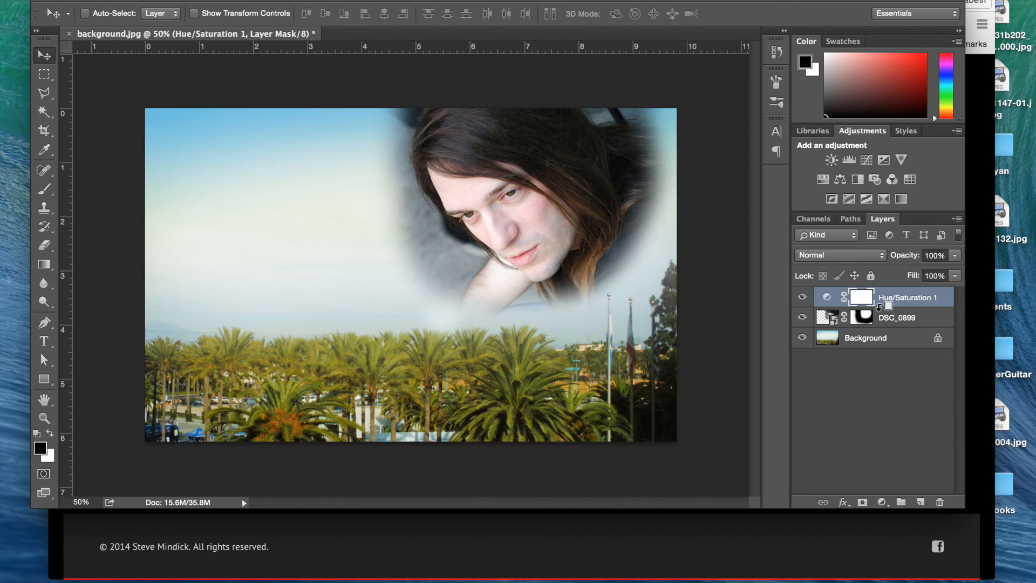
alt+click(879, 307)
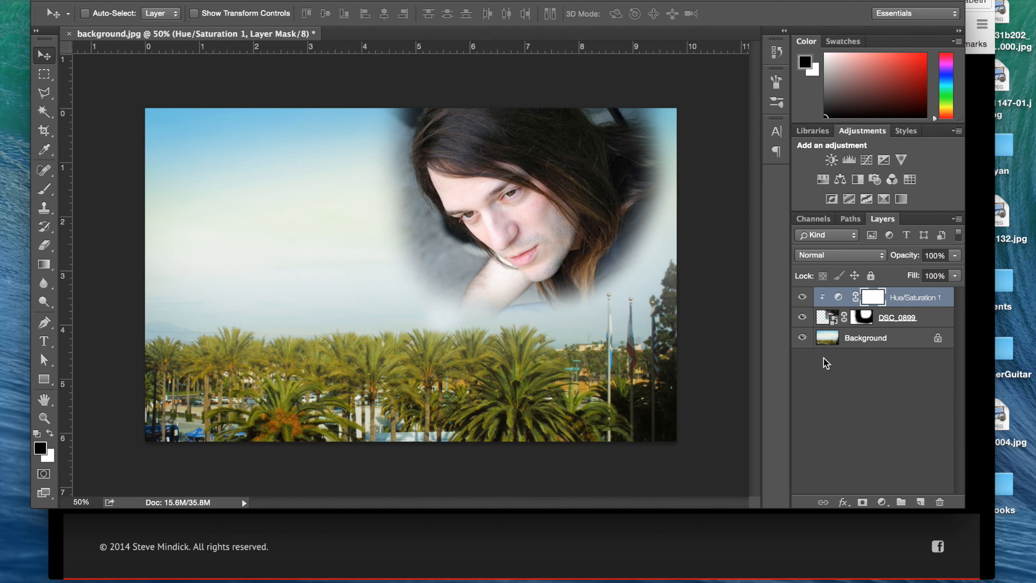
- Turn on Colorize in the Hue/Saturation adjustment and set its hue to 159
double_click(838, 298)
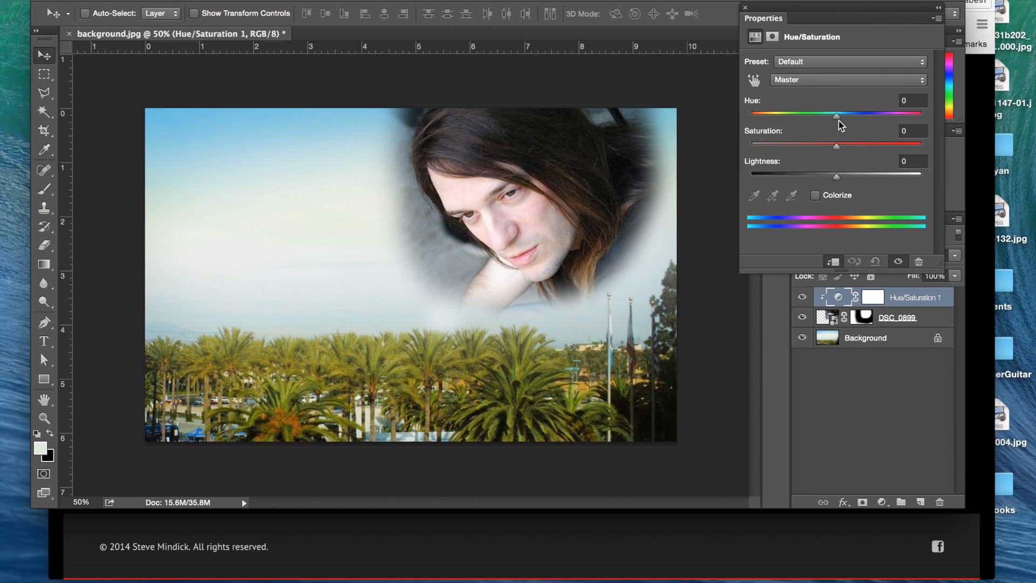
mouse_move(836, 116)
mouse_down()
mouse_move(813, 116)
mouse_move(862, 117)
mouse_move(820, 117)
mouse_move(834, 117)
mouse_up()
click(815, 196)
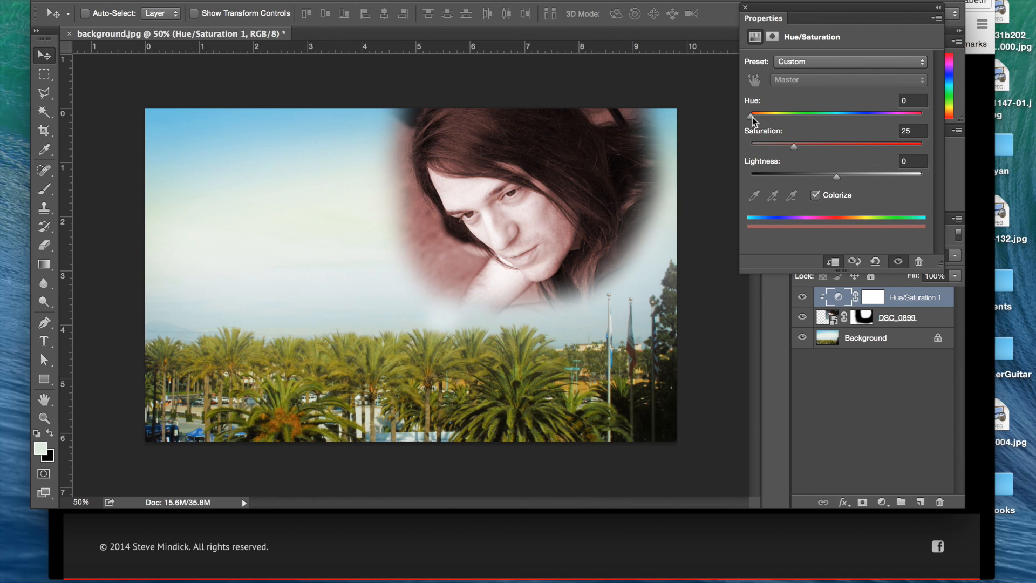
drag(755, 117, 826, 119)
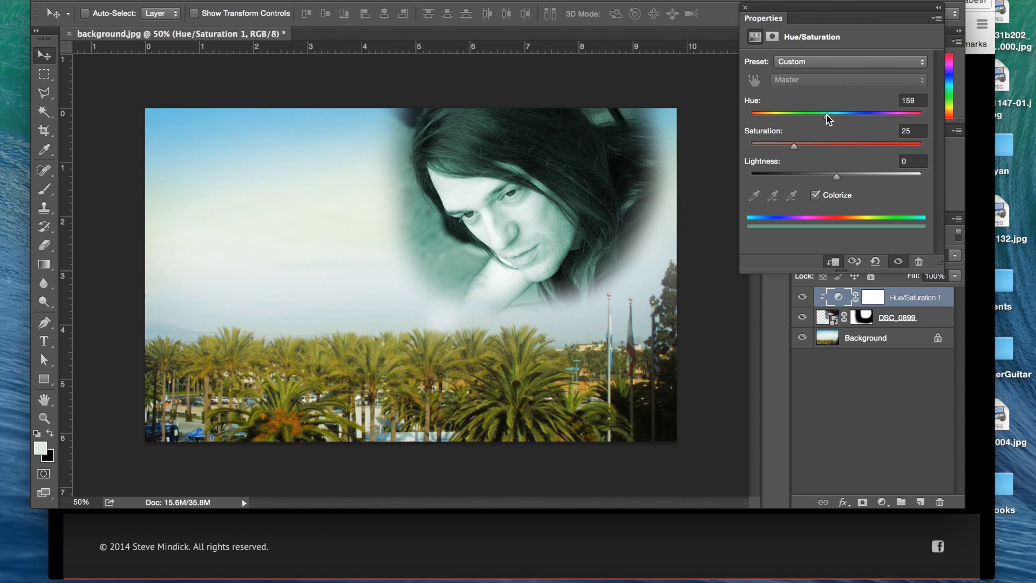
- Lower the colorize saturation and fine-tune the hue so the portrait has a muted blue-teal tint matching the sky
drag(831, 118, 827, 120)
drag(794, 151, 773, 150)
drag(828, 115, 826, 116)
drag(823, 119, 826, 118)
drag(775, 145, 776, 145)
drag(829, 119, 833, 120)
click(745, 8)
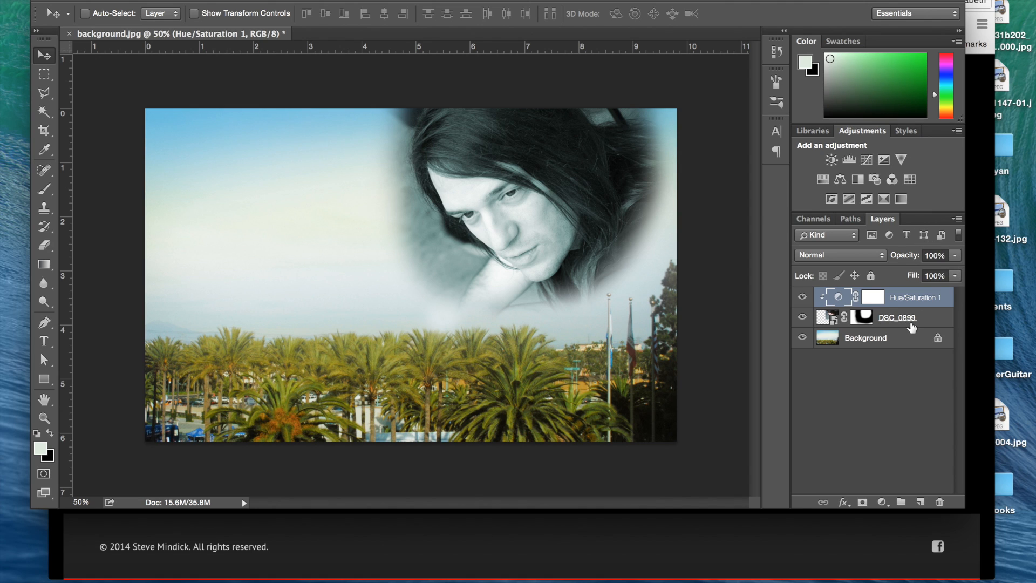
- Reduce the DSC_0899 layer's opacity to 65%
click(927, 322)
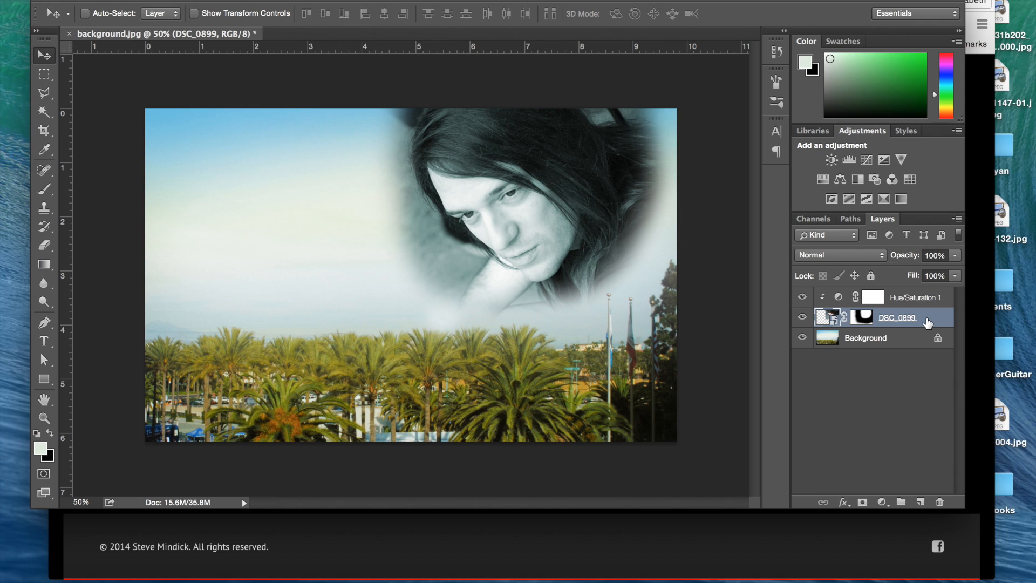
click(954, 257)
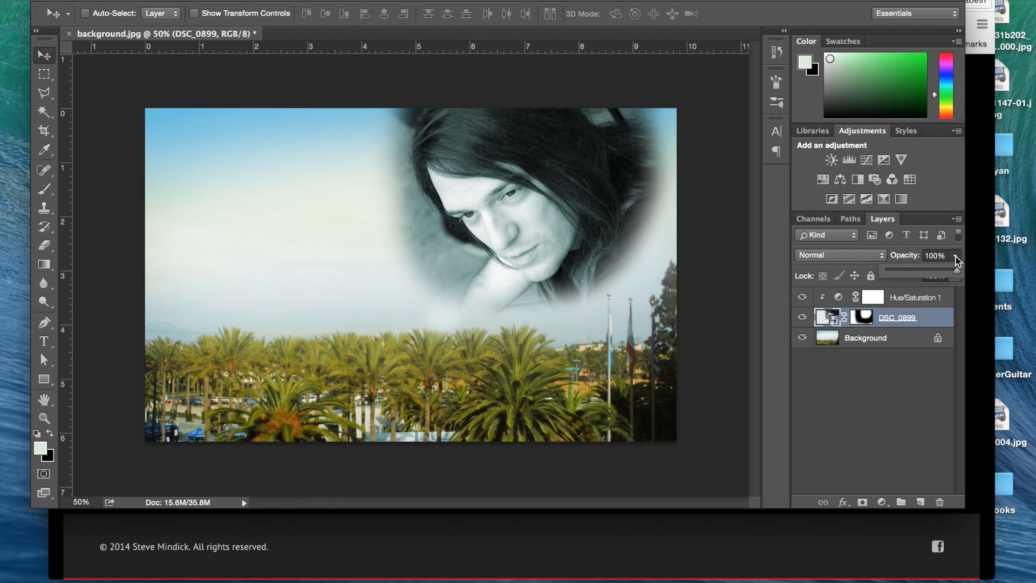
click(920, 270)
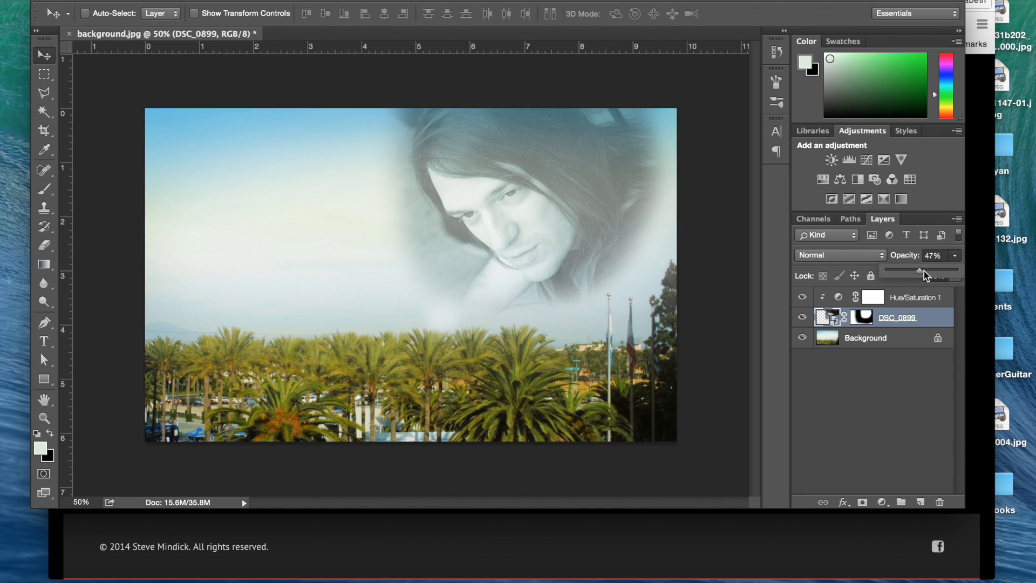
drag(930, 270, 924, 274)
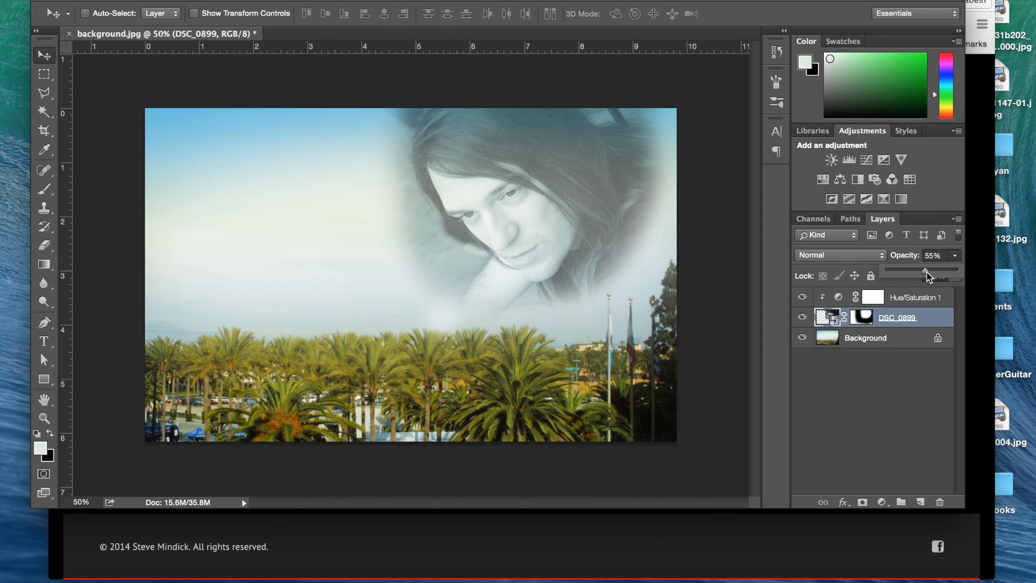
drag(929, 270, 932, 271)
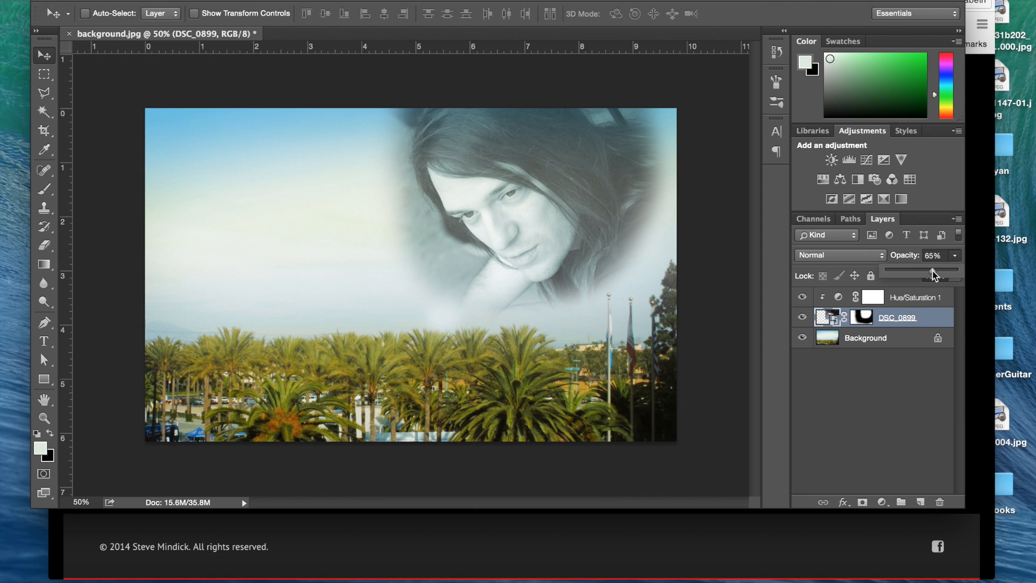
click(748, 389)
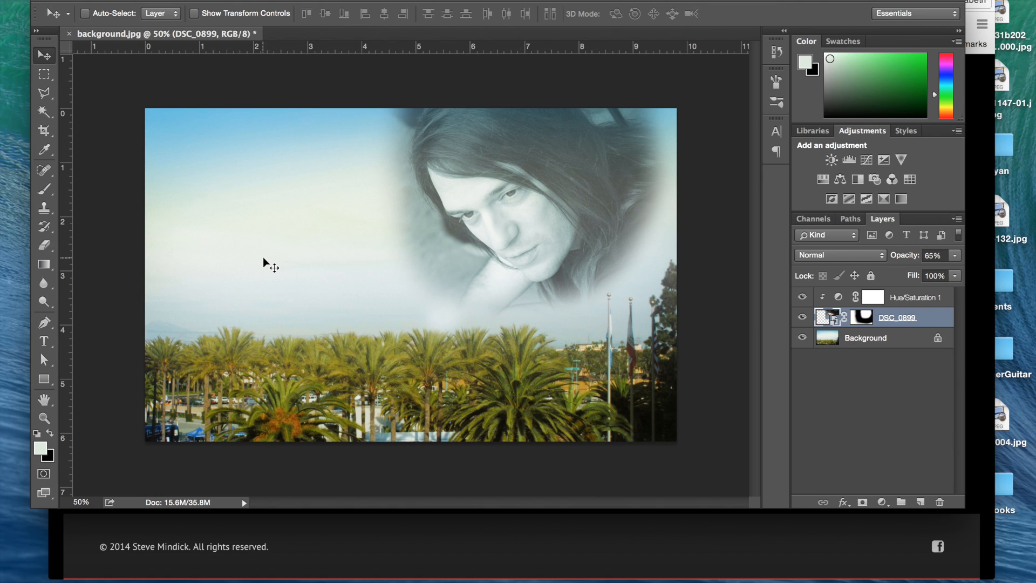
- Add a text layer above Background with "RIP" and the person's name on two lines, and place it in the open sky beside the portrait
click(910, 342)
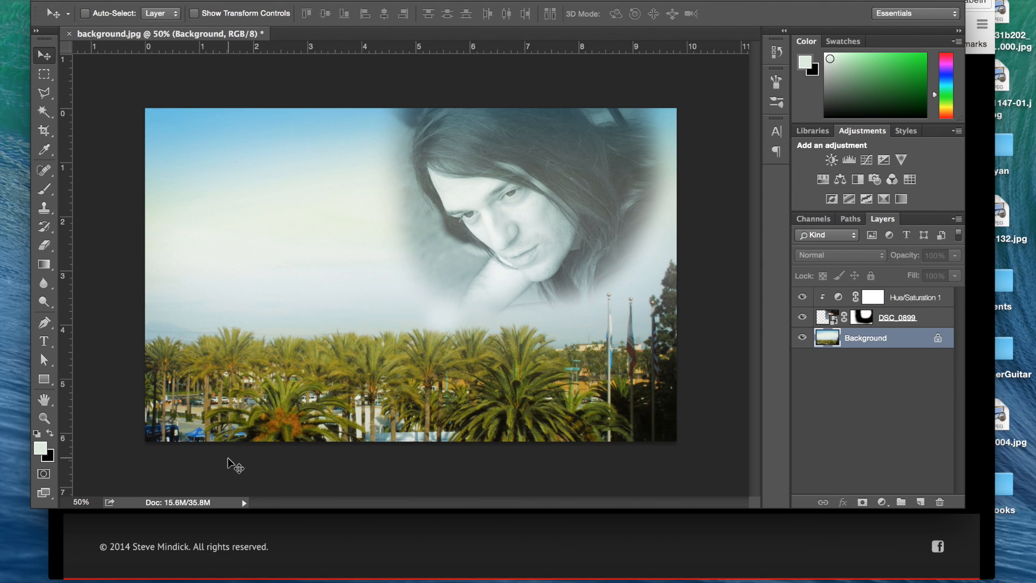
click(43, 340)
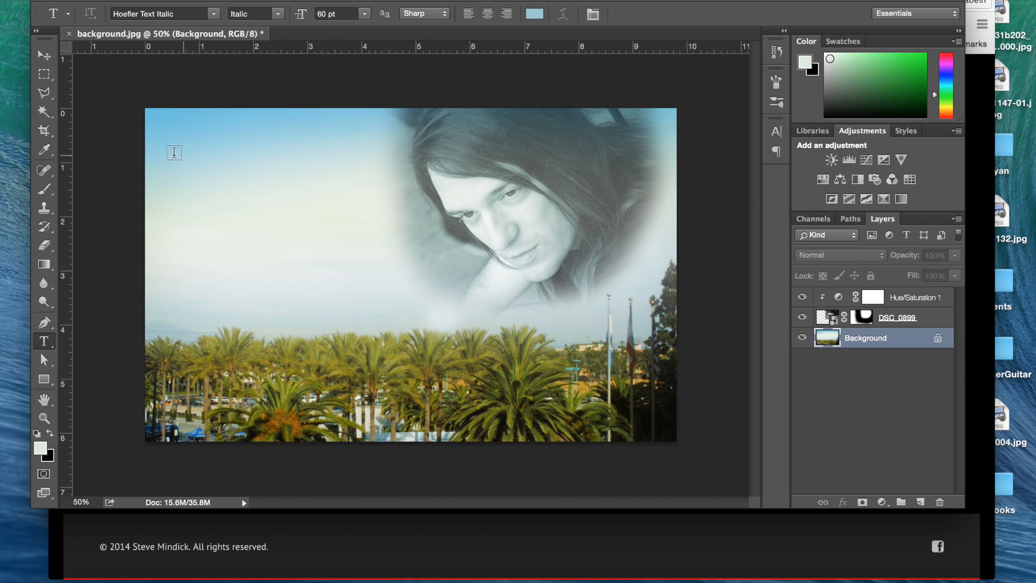
click(173, 155)
text(RIP)
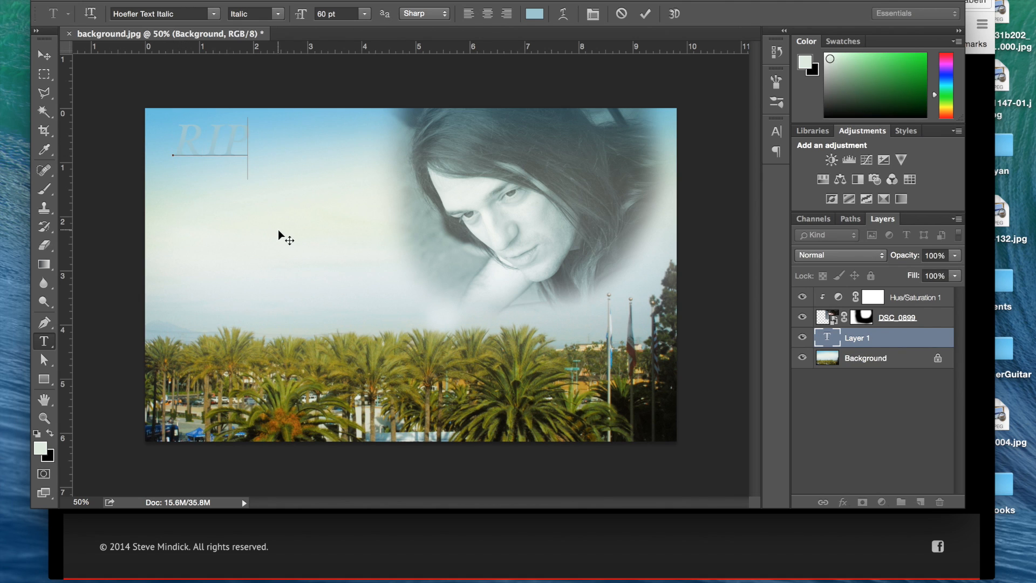
key(Return)
text(Jo)
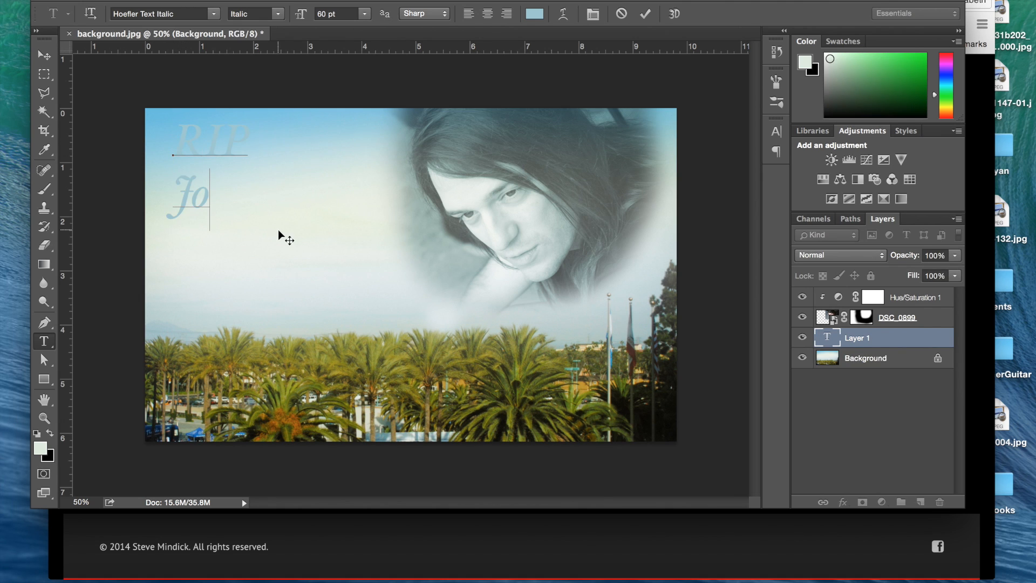
text(hn Doe)
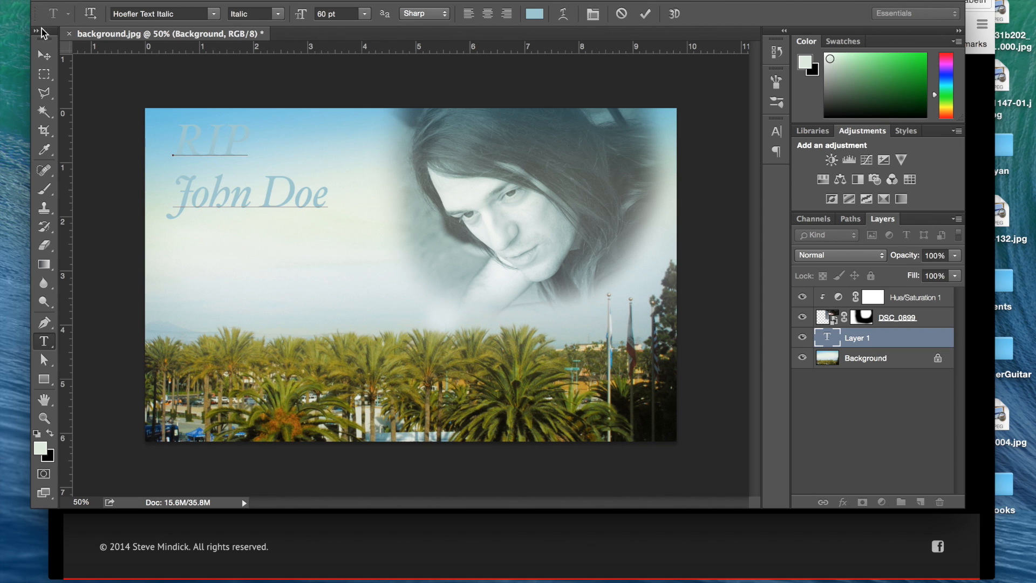
click(45, 55)
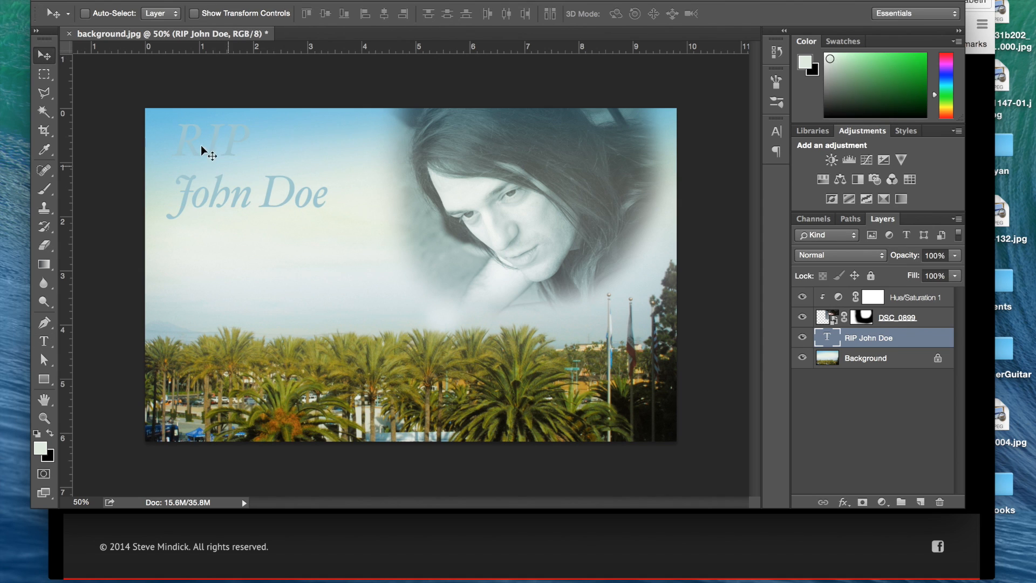
drag(200, 145, 227, 206)
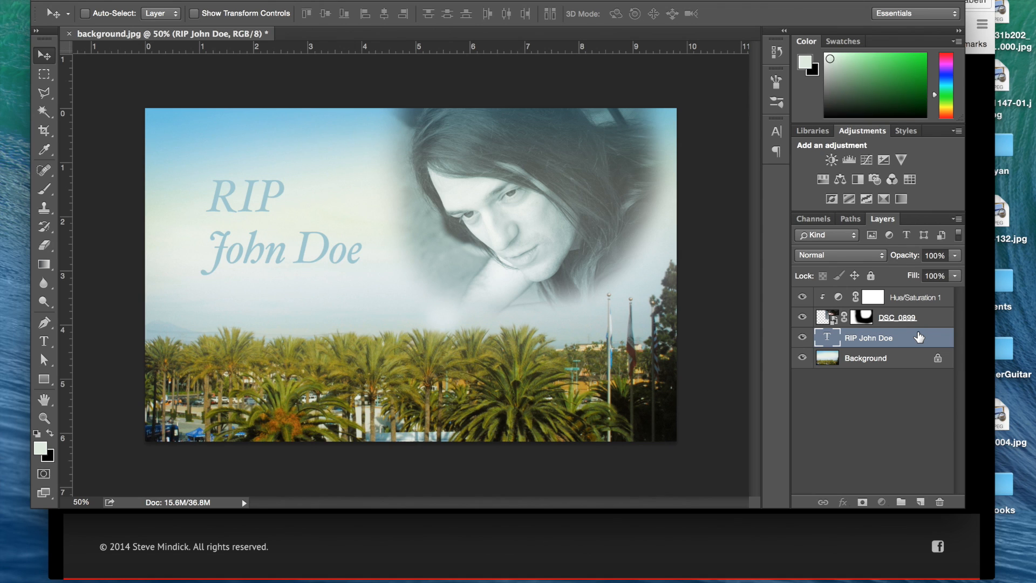
- Try the text layer directly above the DSC_0899 layer, and move it back beneath that layer
drag(918, 337, 921, 312)
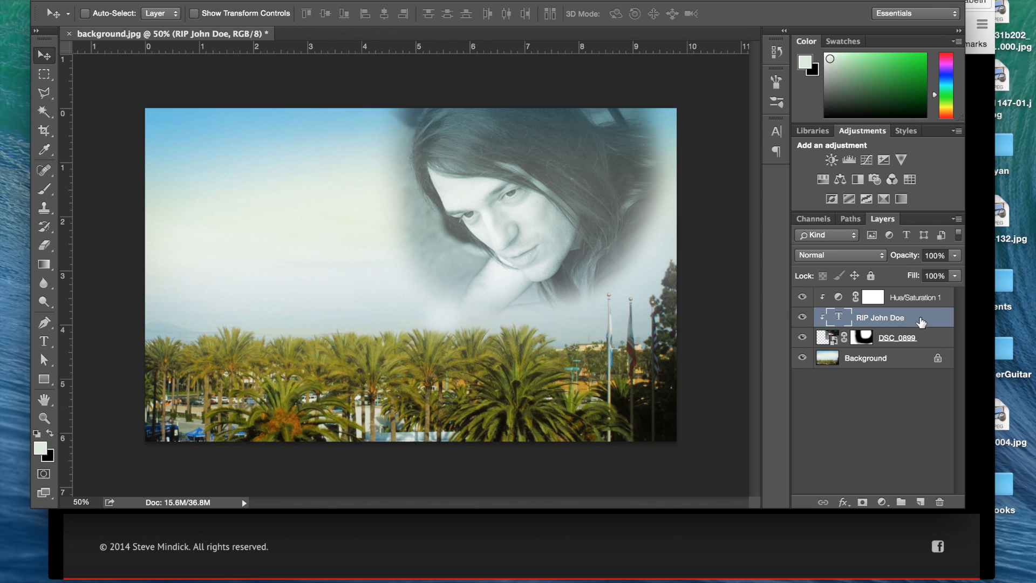
drag(921, 322, 920, 343)
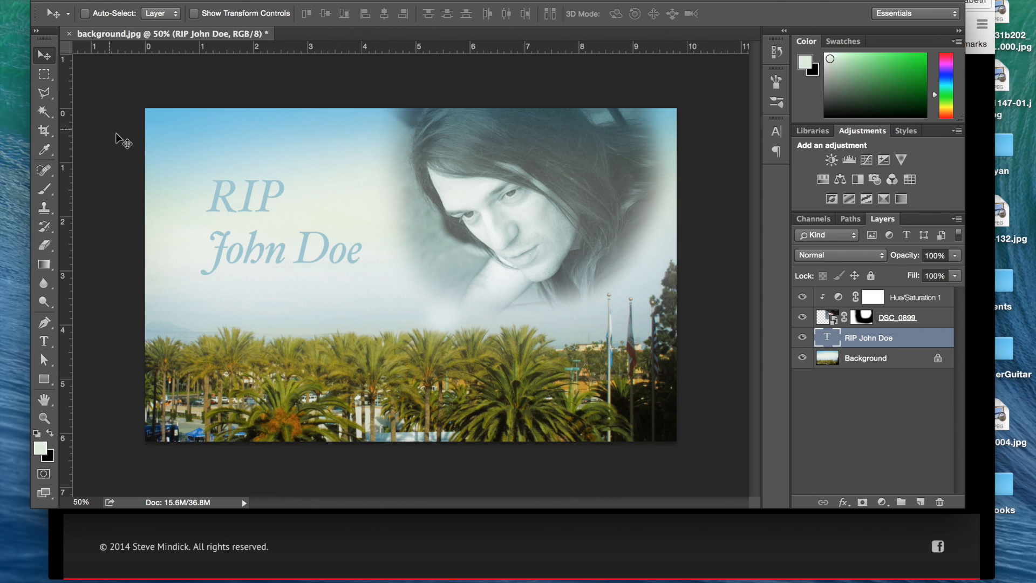
- Create a new document 2560 pixels wide and 1440 pixels high at a resolution of 72 pixels/inch
click(111, 0)
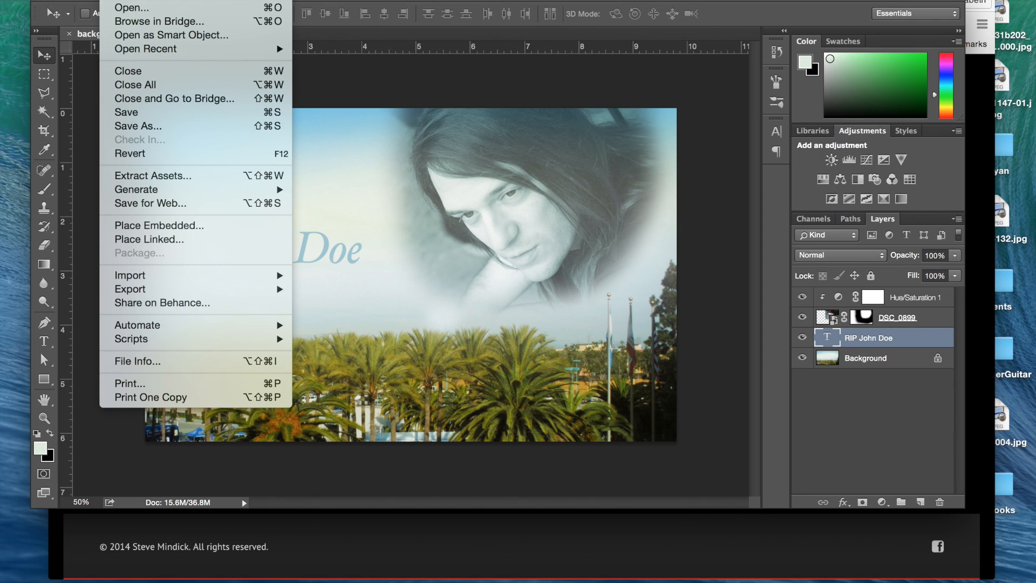
click(130, 0)
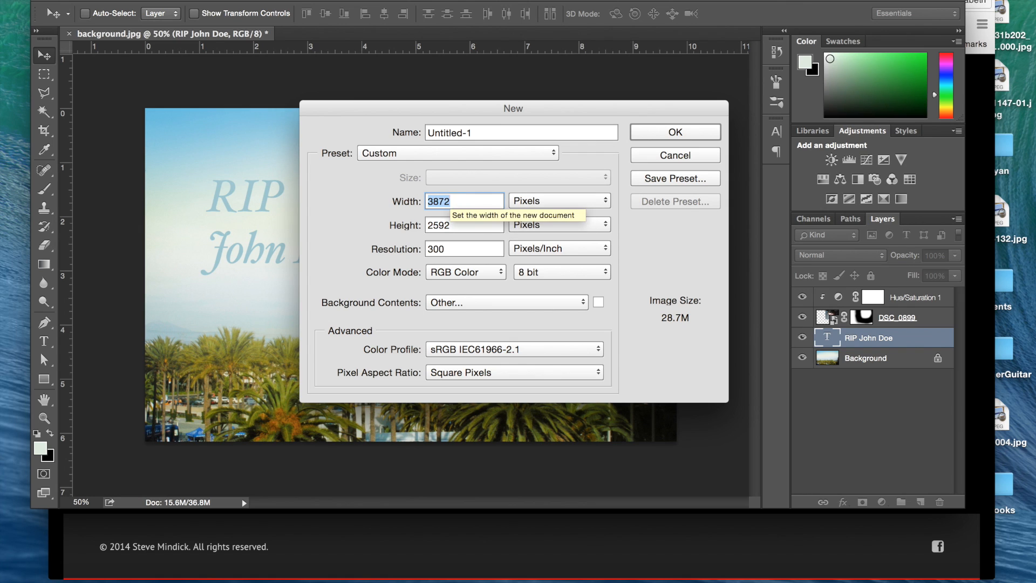
text(2560)
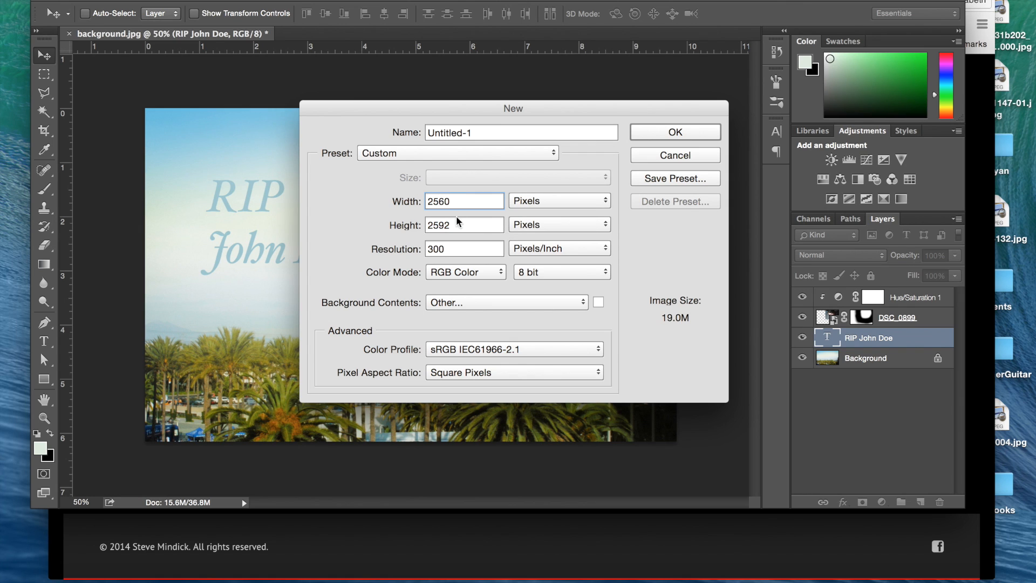
drag(462, 225, 397, 227)
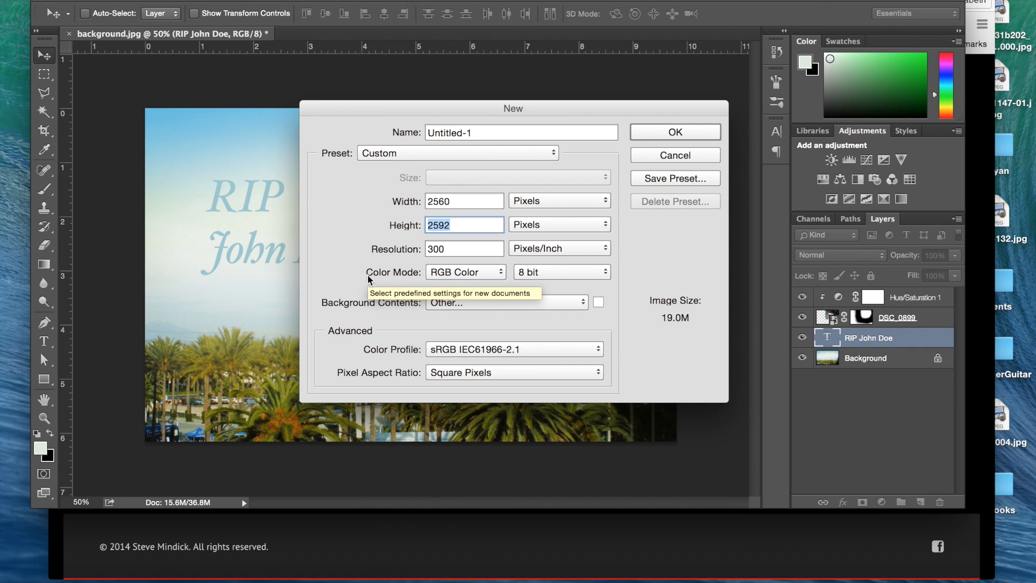
text(1440)
key(Tab)
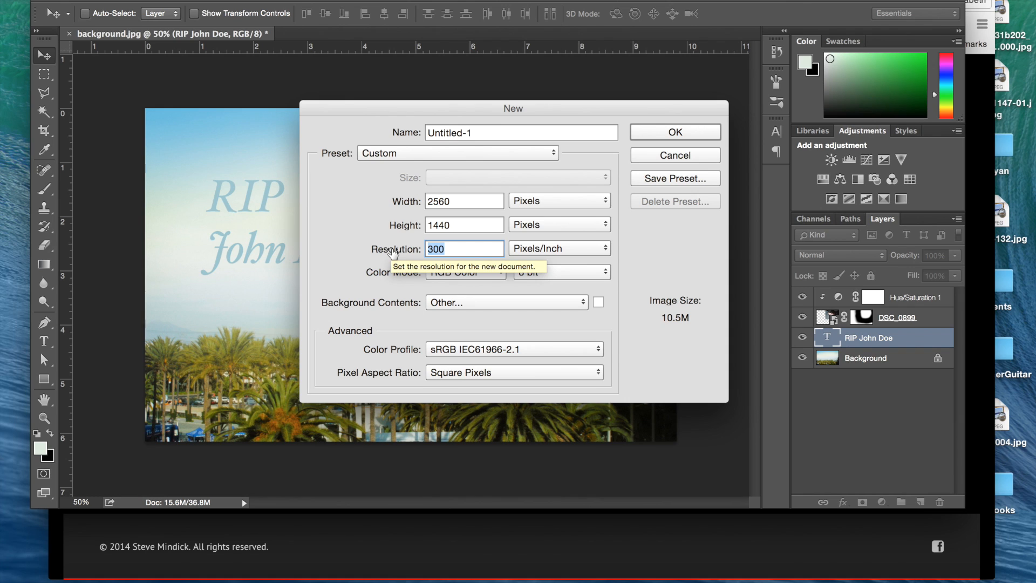
text(72)
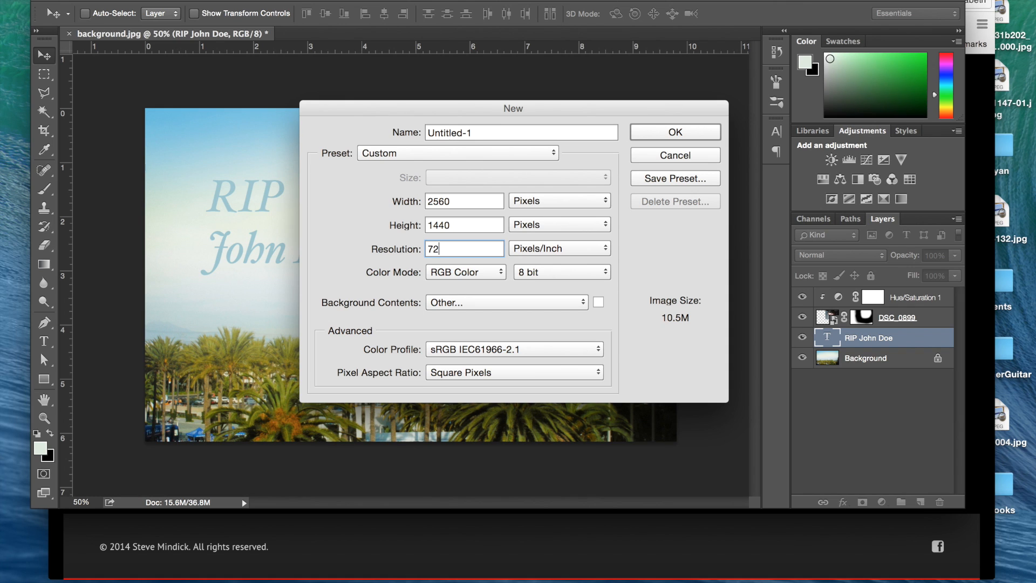
click(674, 132)
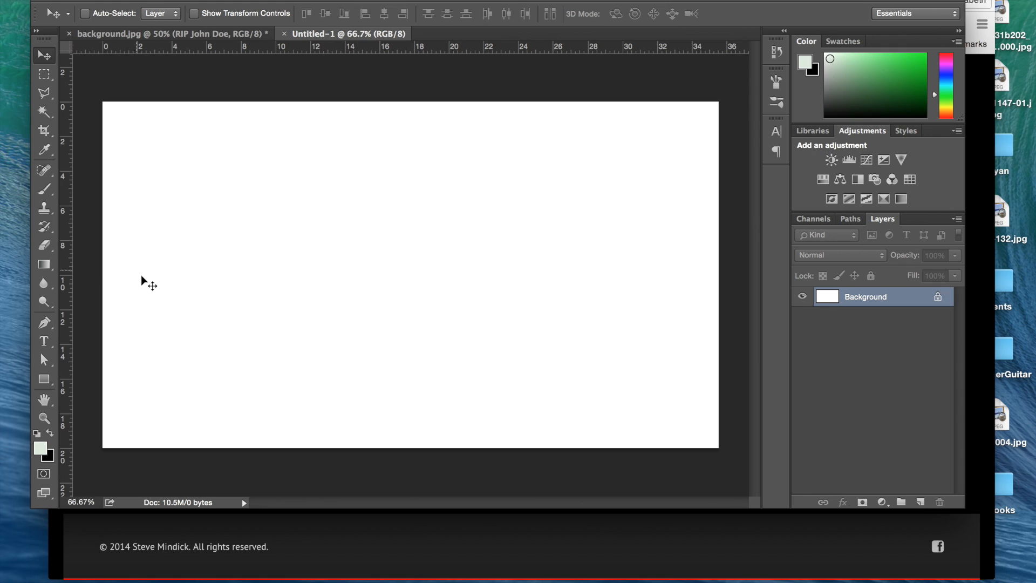
- Fill the new document's Background layer with black using the Paint Bucket
click(43, 263)
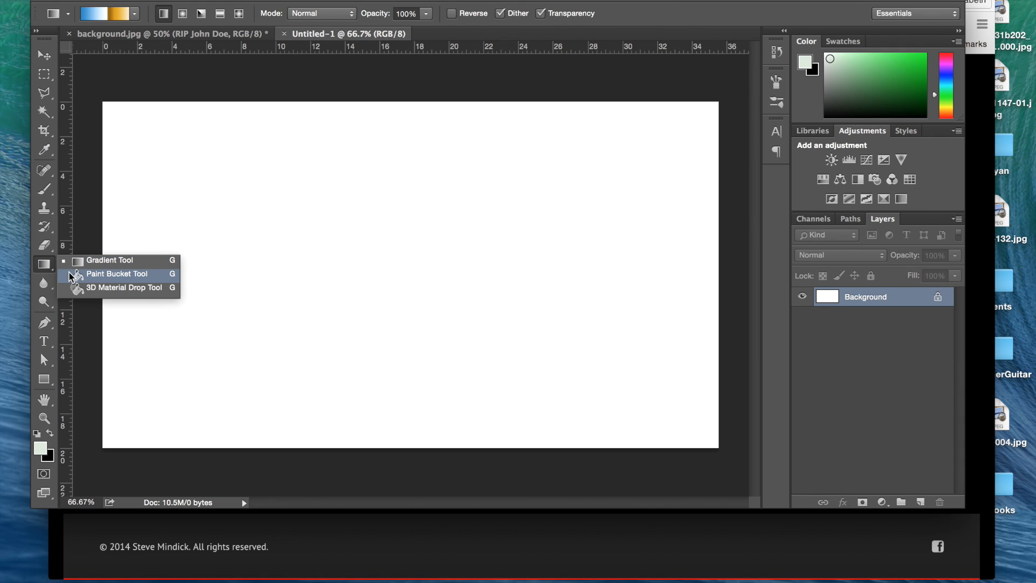
click(72, 274)
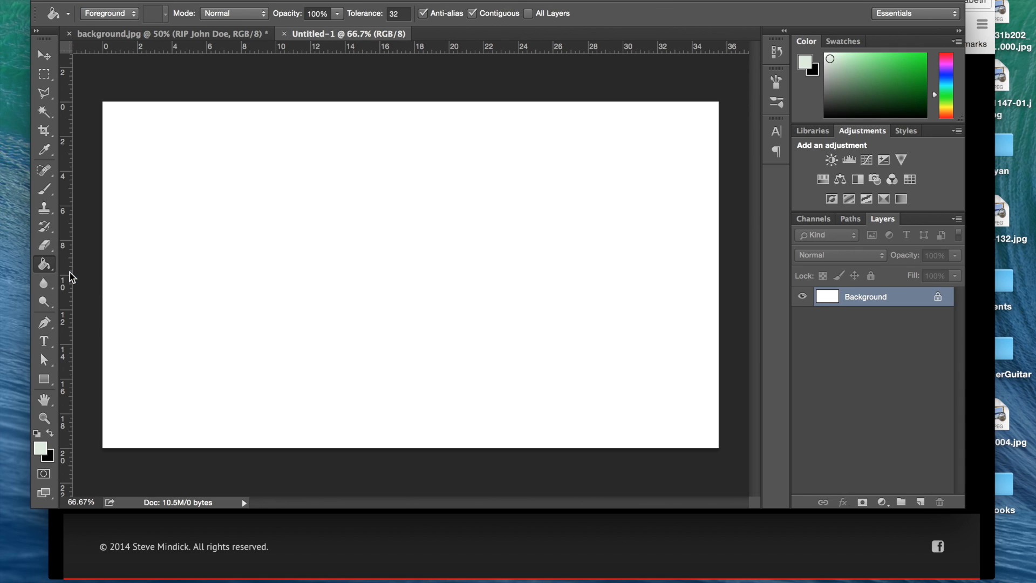
click(49, 433)
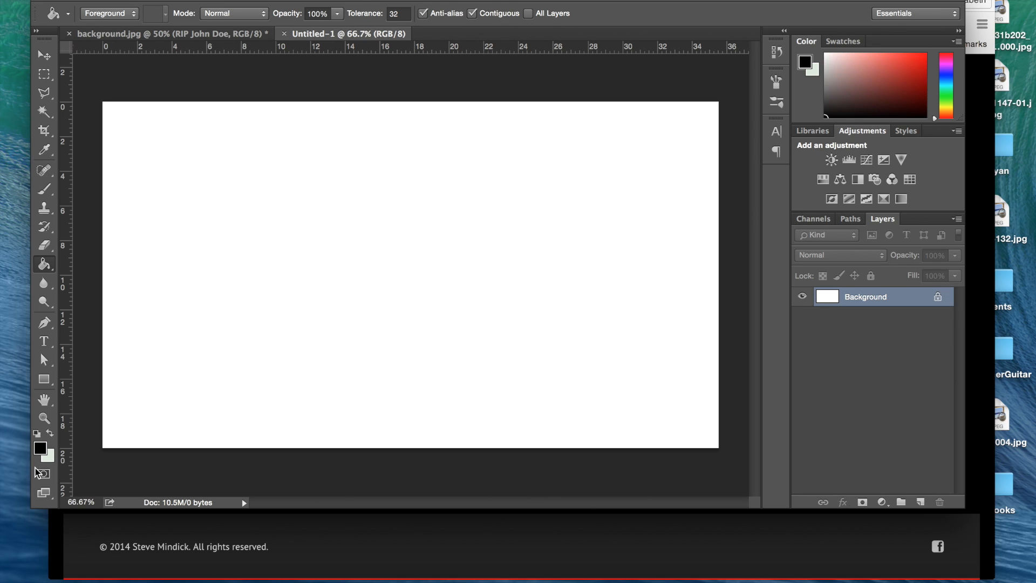
click(394, 279)
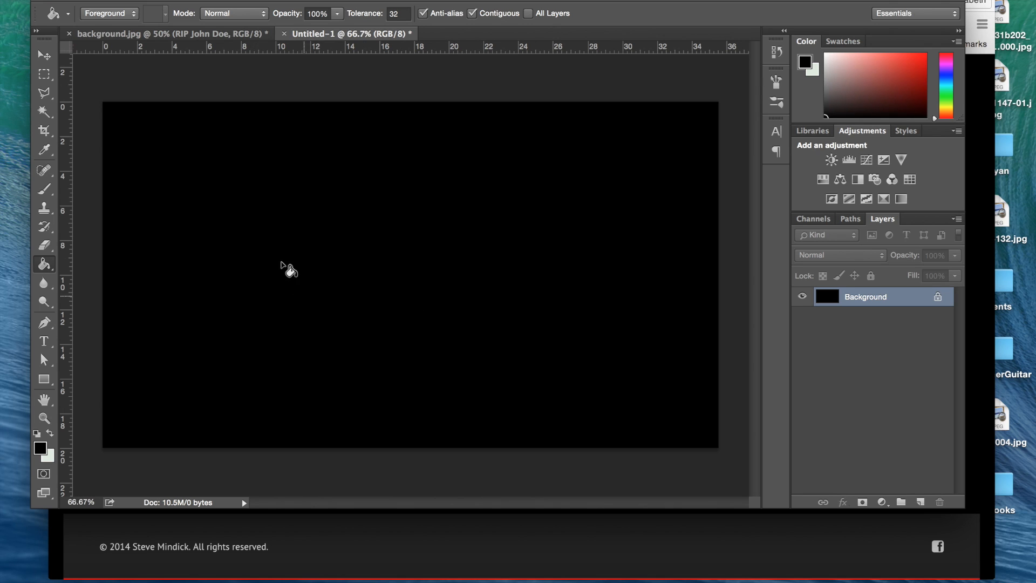
click(44, 56)
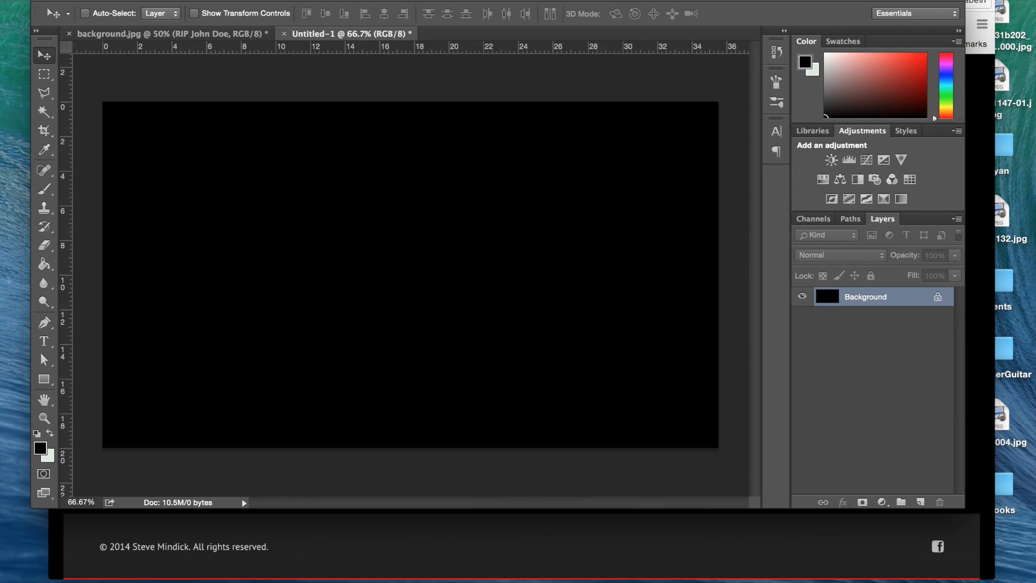
- Place DSC_0899.JPG from the banner 2 folder as an embedded image and enlarge it to cover the canvas except a strip along its left side
click(116, 1)
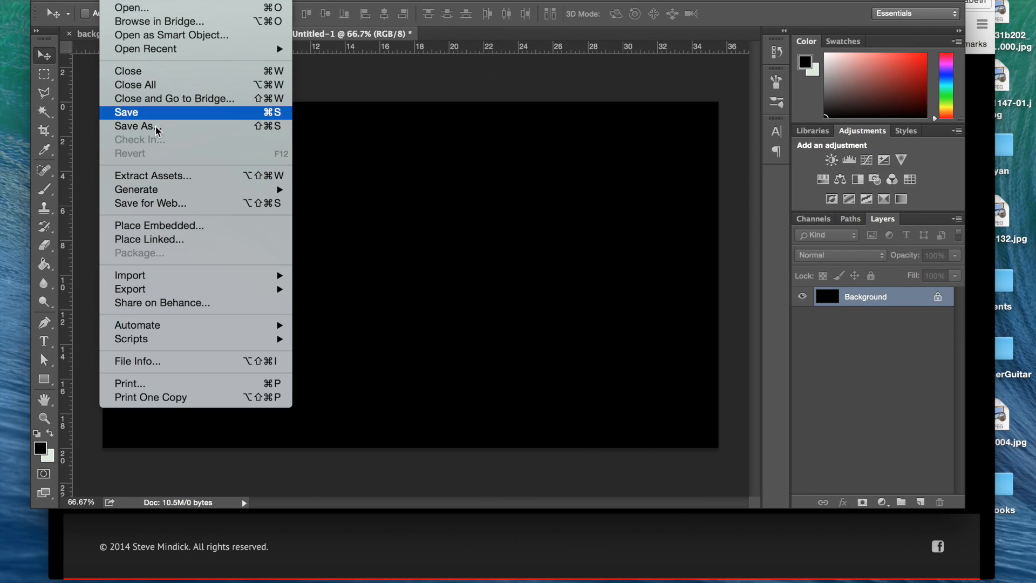
click(162, 227)
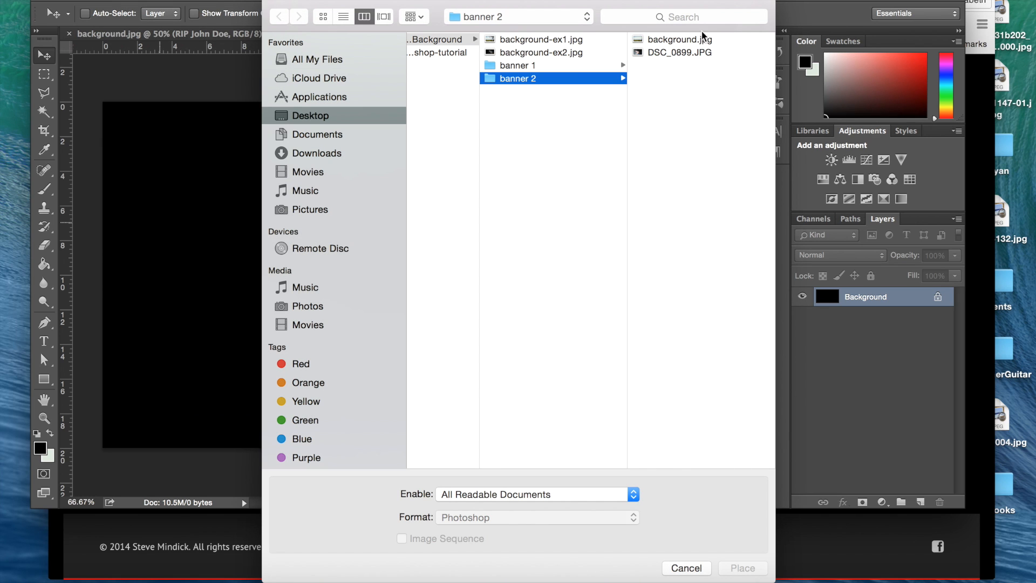
click(688, 54)
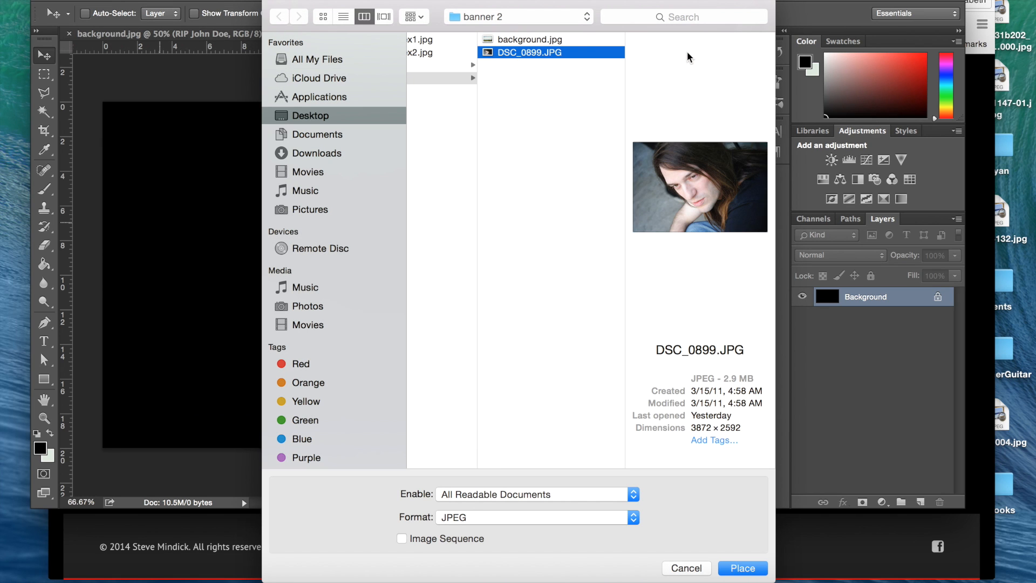
key(Return)
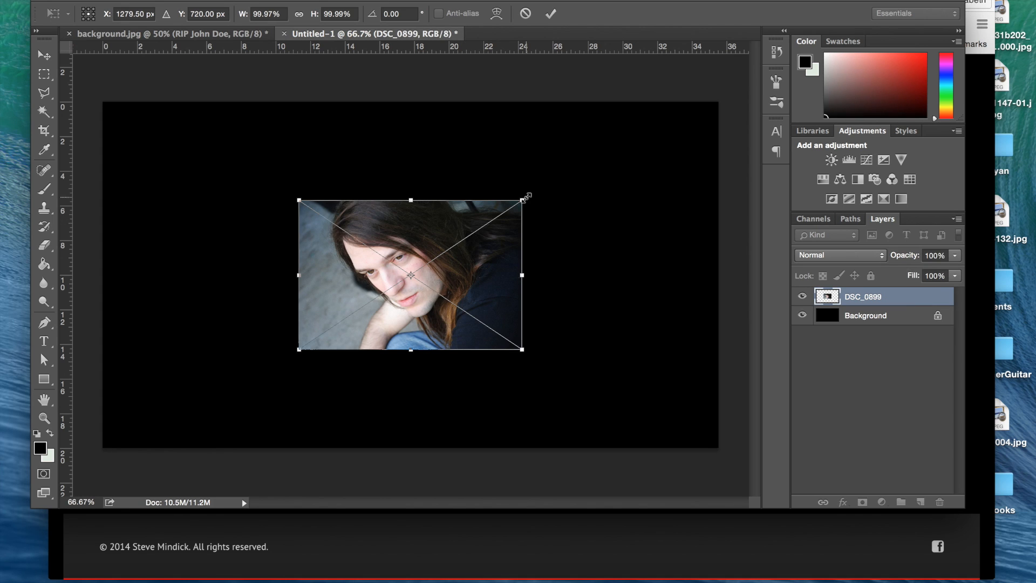
drag(522, 199, 707, 78)
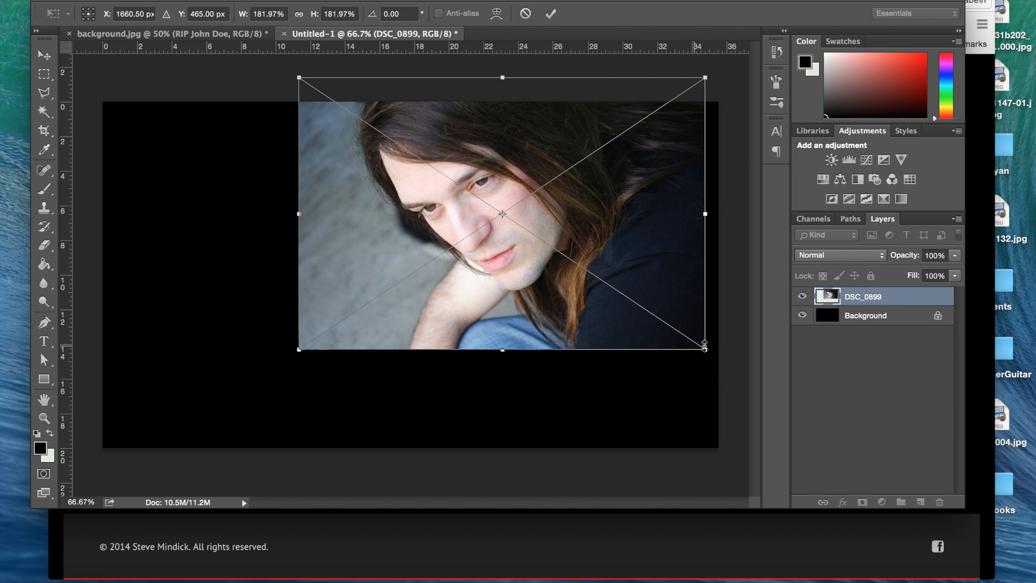
drag(707, 361, 731, 475)
key(Return)
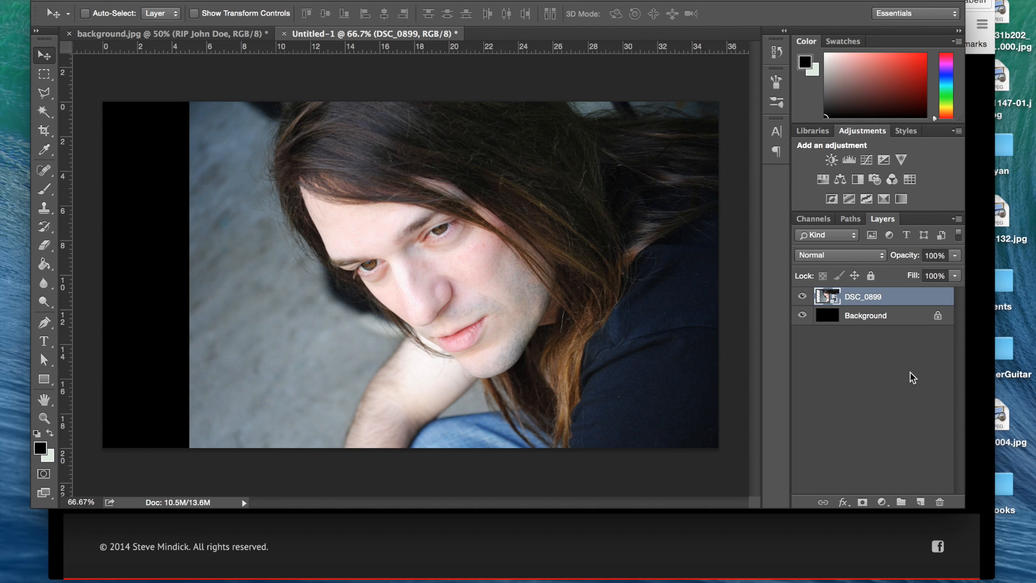
- Add a layer mask to DSC_0899 and paint black with a large soft brush around the portrait to fade its edges into the black background
click(863, 504)
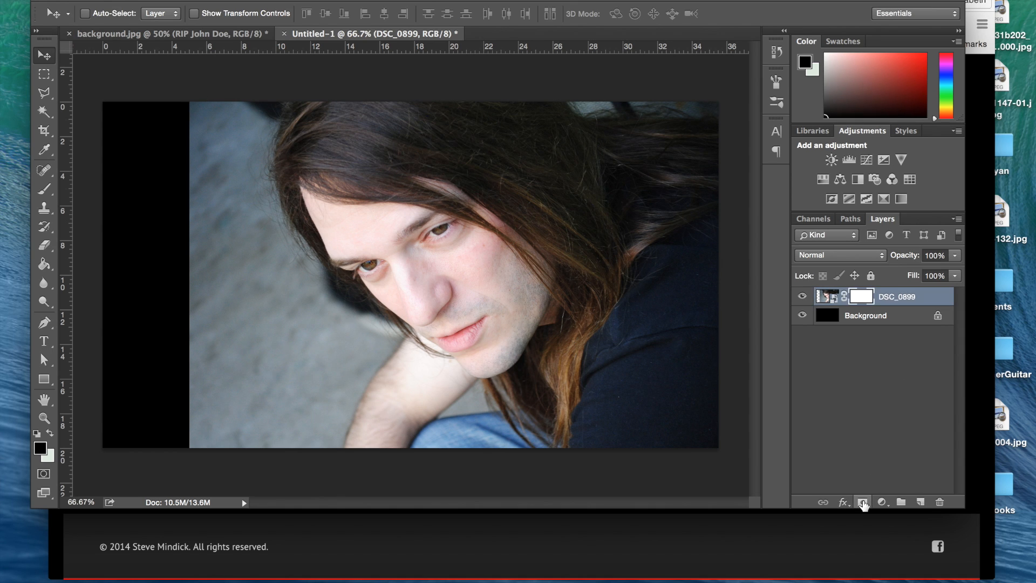
click(45, 189)
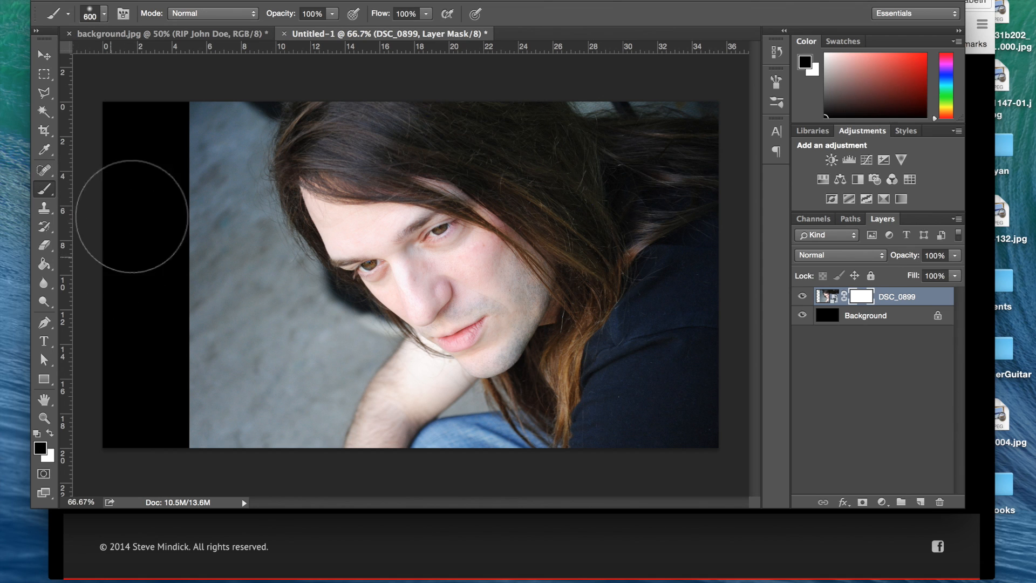
mouse_move(157, 197)
mouse_down()
mouse_move(185, 138)
mouse_move(142, 244)
mouse_move(155, 322)
mouse_move(169, 322)
mouse_move(162, 270)
mouse_move(179, 292)
mouse_move(167, 185)
mouse_up()
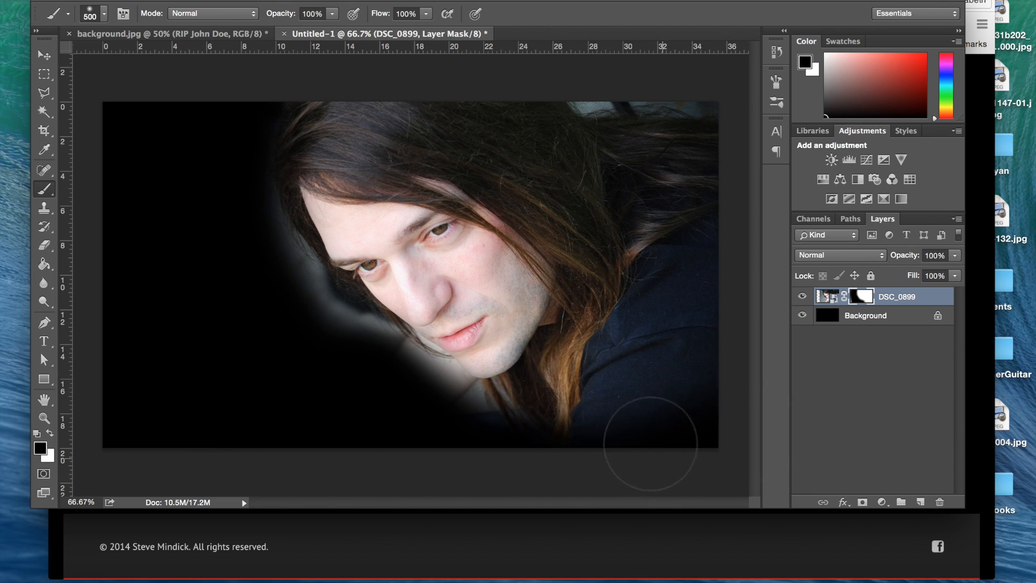
mouse_move(650, 430)
mouse_down()
mouse_move(613, 439)
mouse_move(652, 464)
mouse_move(733, 325)
mouse_move(728, 57)
mouse_move(740, 335)
mouse_move(608, 485)
mouse_up()
key(bracketright)
key(bracketright)
key(bracketright)
key(bracketright)
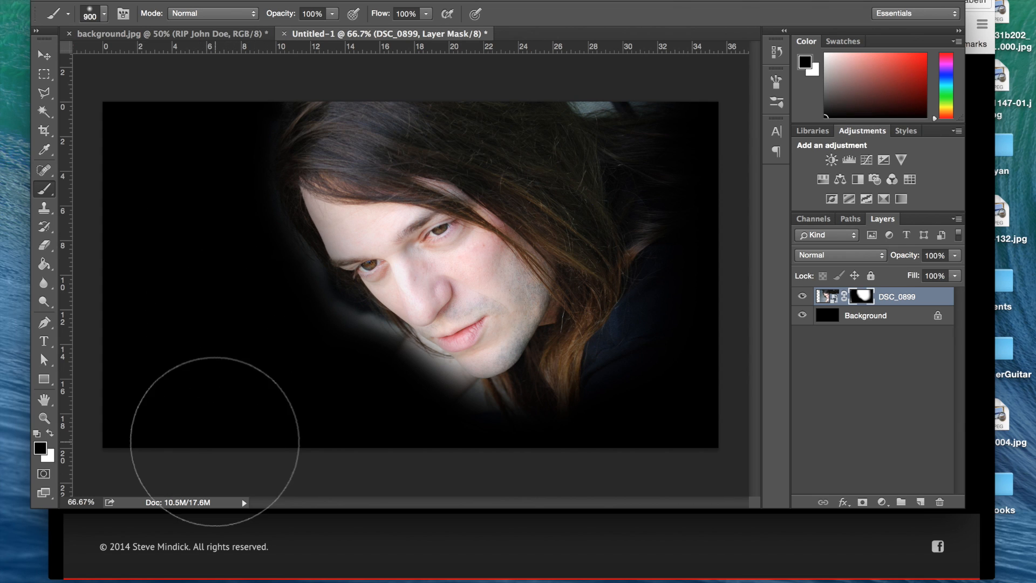
click(44, 55)
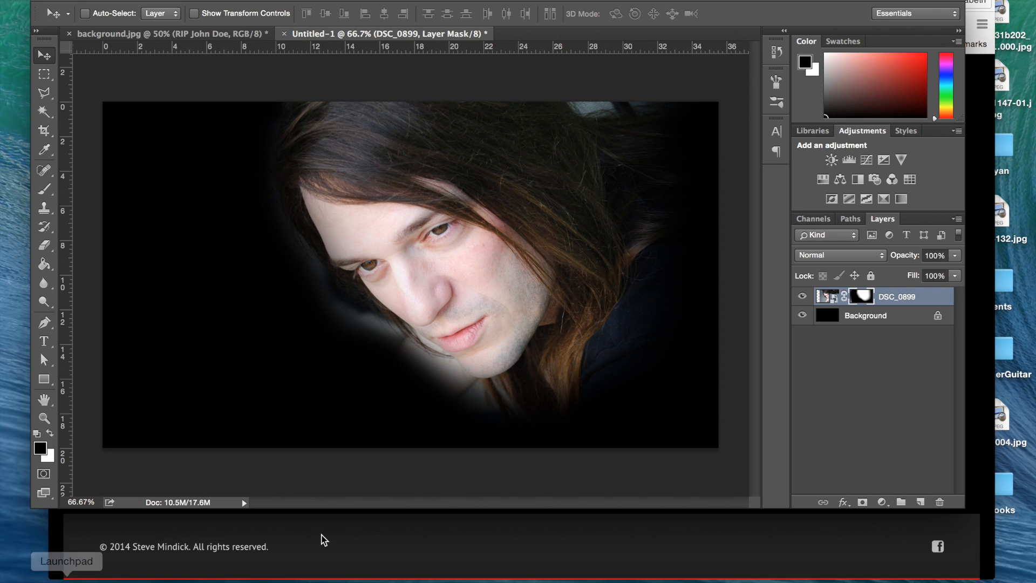
- Check the grayscale portrait banner on the website in the browser, and add a Black & White adjustment layer above DSC_0899 in Photoshop
click(373, 541)
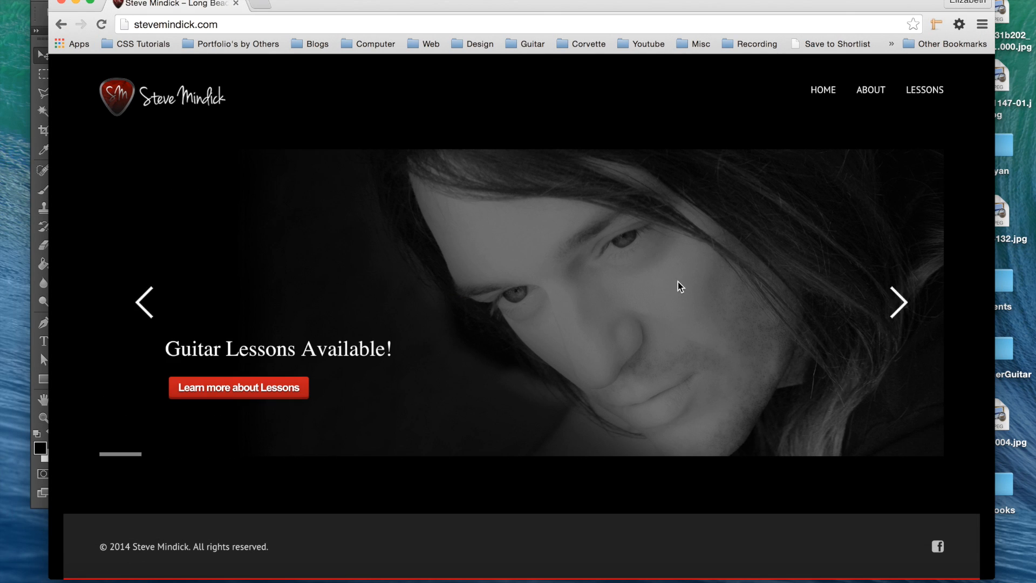
click(855, 576)
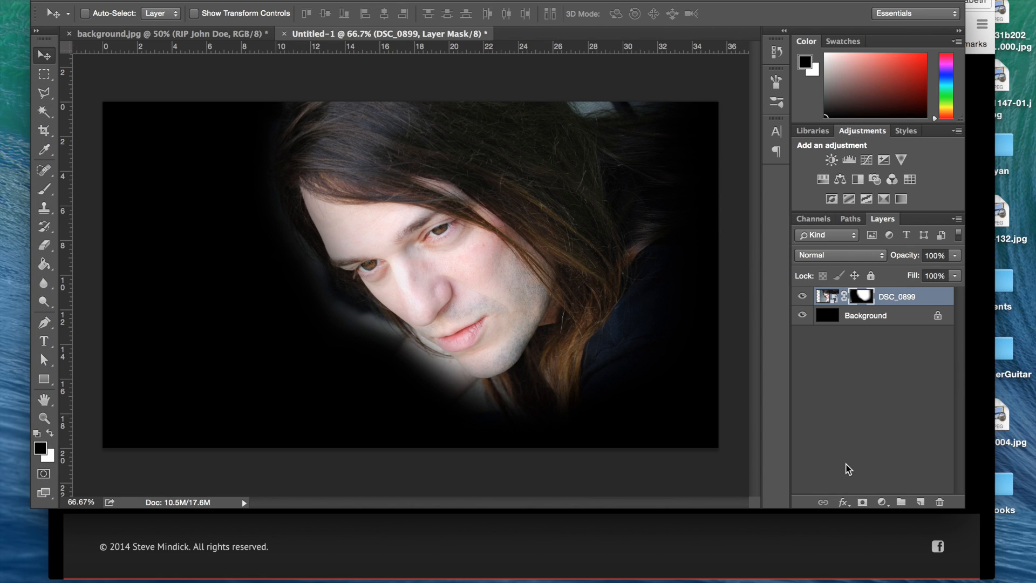
click(882, 502)
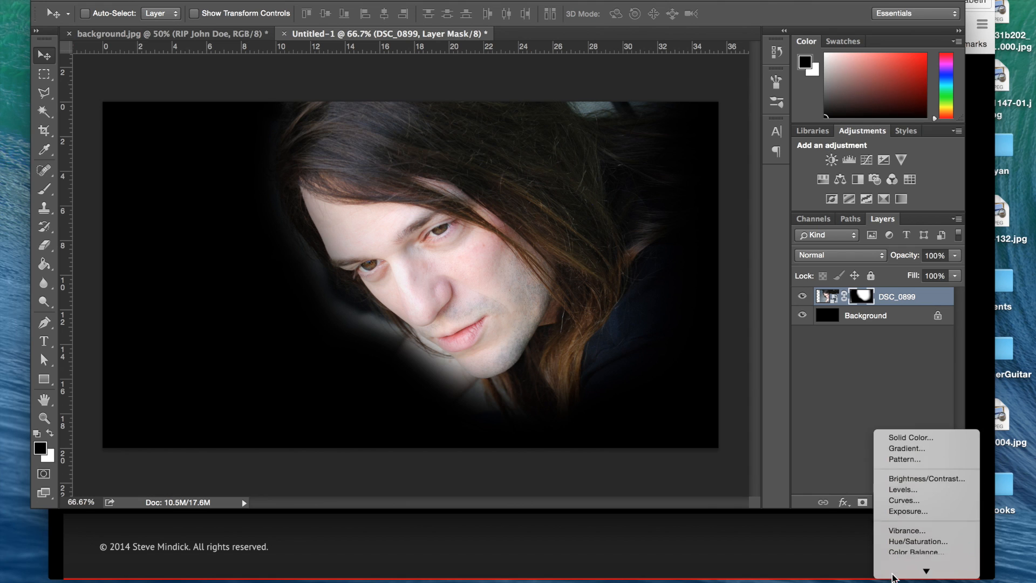
mouse_move(891, 577)
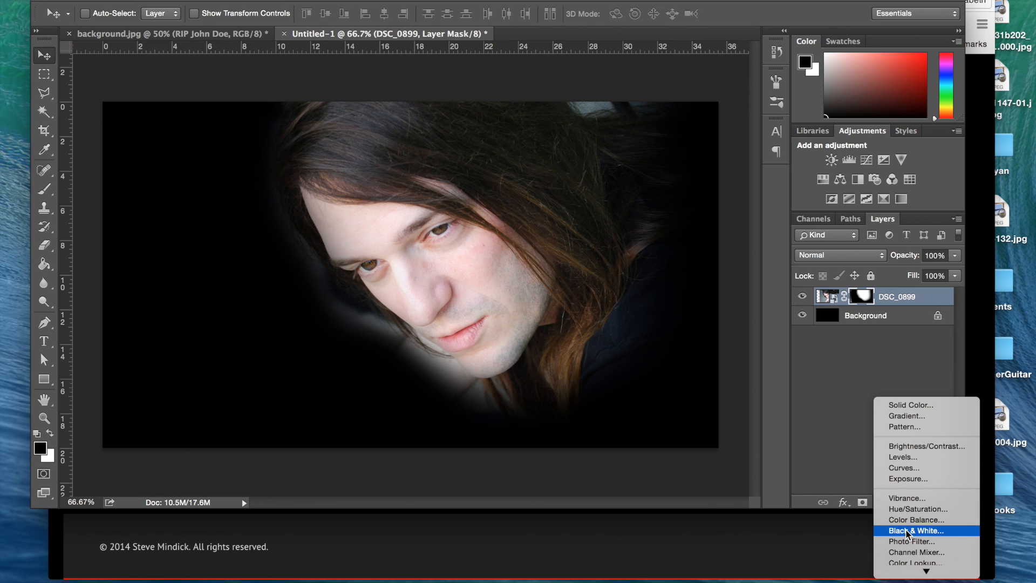
click(907, 531)
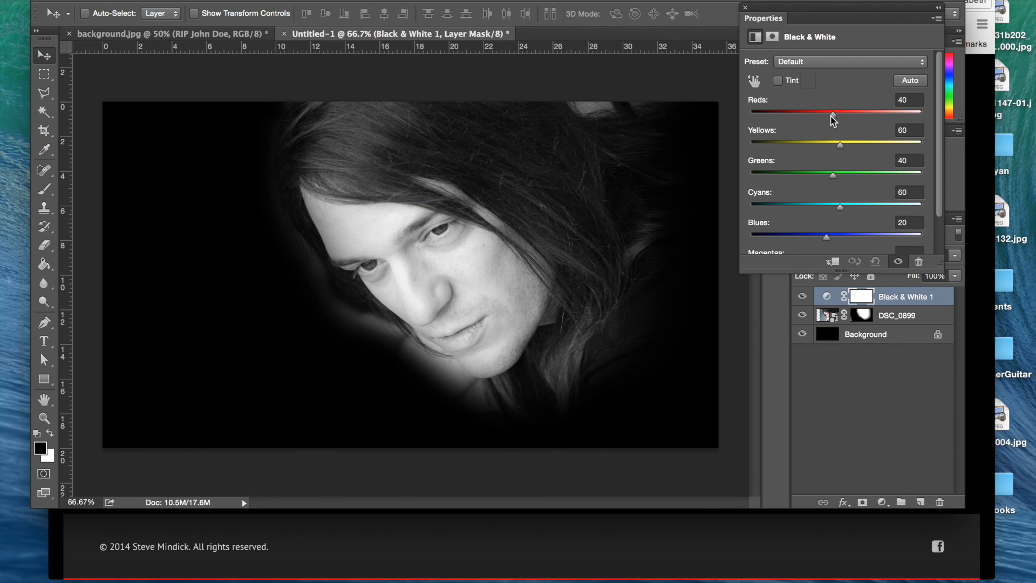
- Set the Black & White adjustment's reds to 132 and yellows to 103
drag(830, 115, 862, 115)
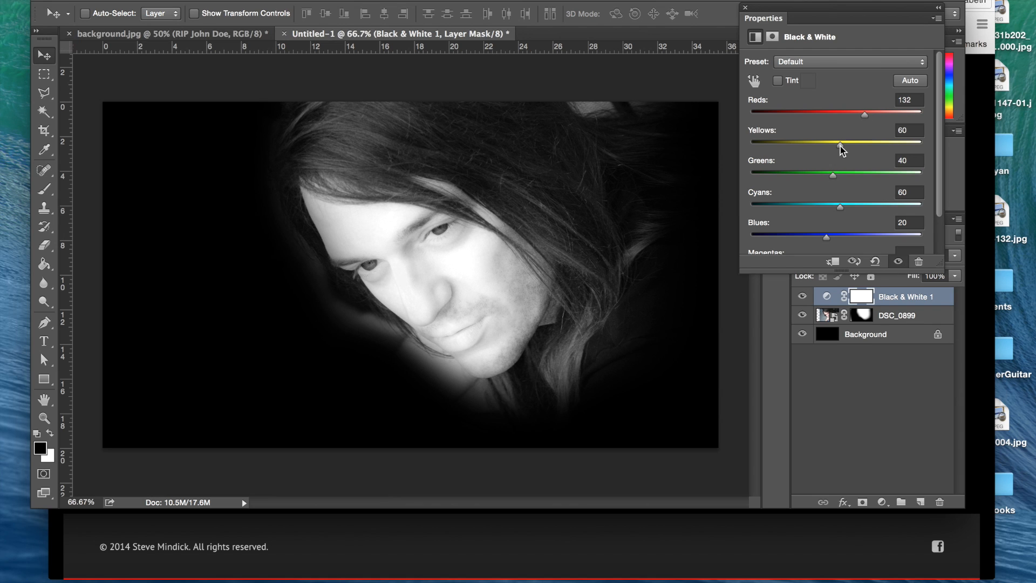
drag(839, 143, 854, 144)
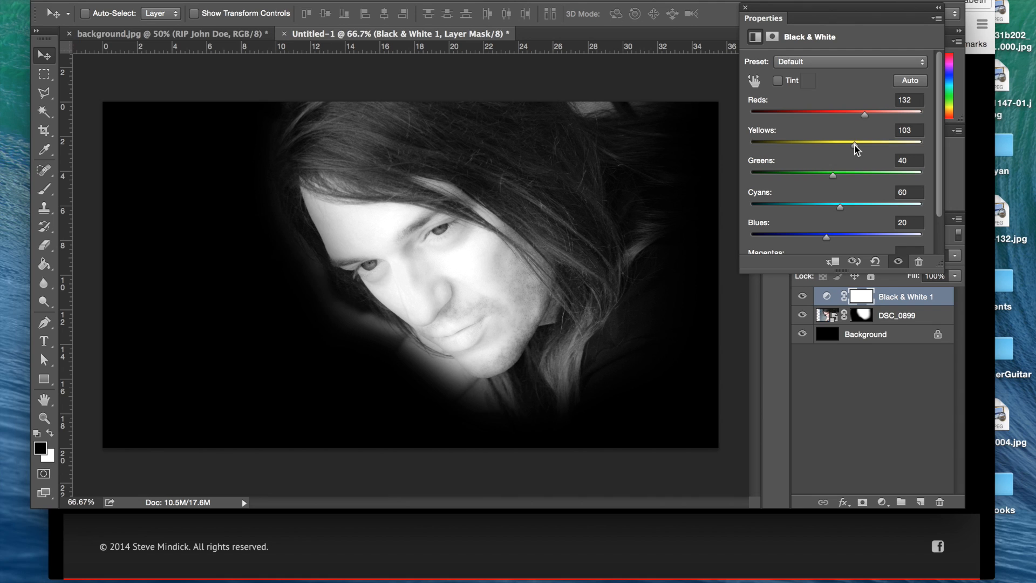
click(745, 9)
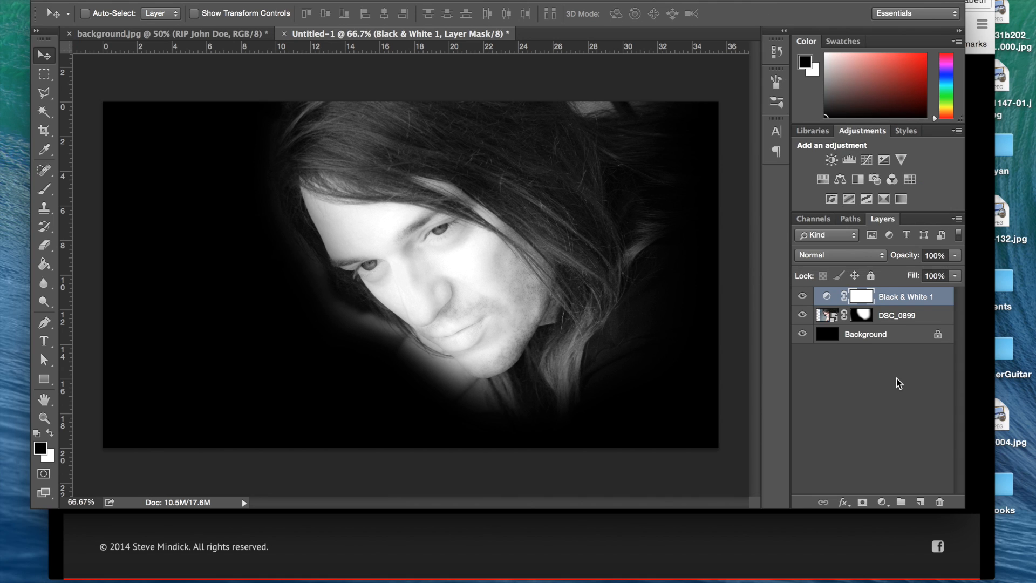
- Reduce the DSC_0899 layer's opacity to 60%
click(928, 322)
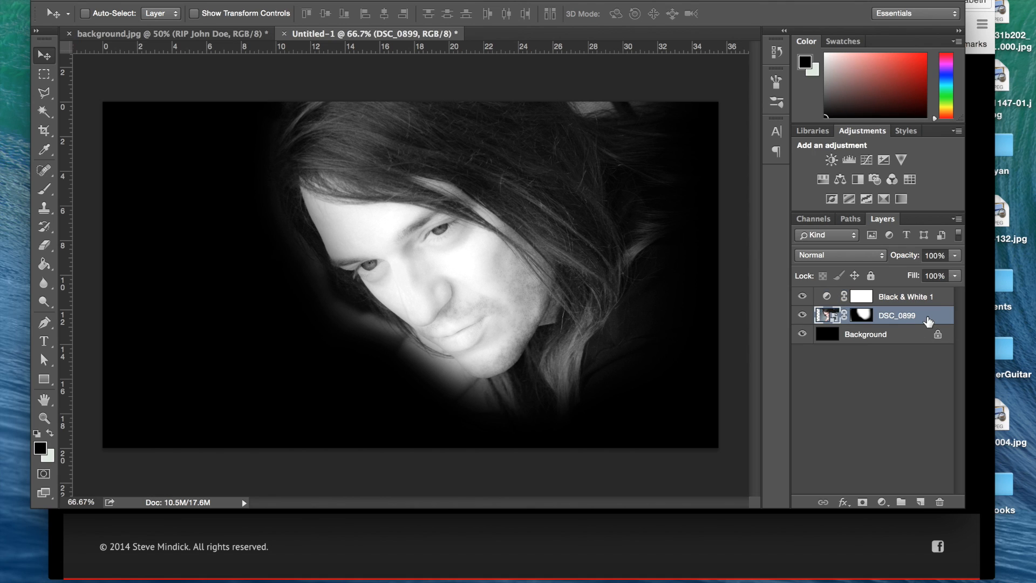
click(955, 256)
drag(933, 271, 931, 271)
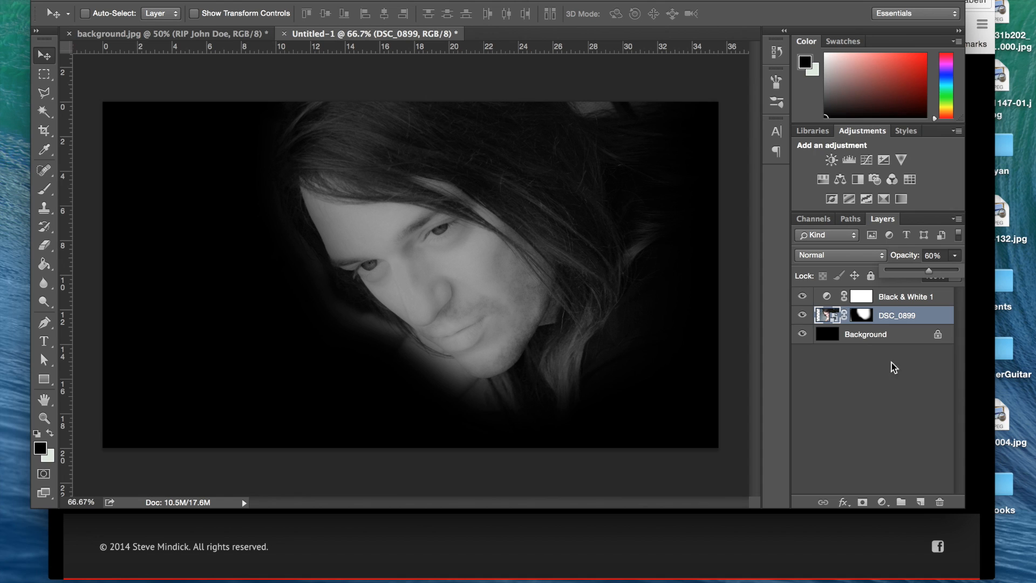
click(886, 337)
click(887, 337)
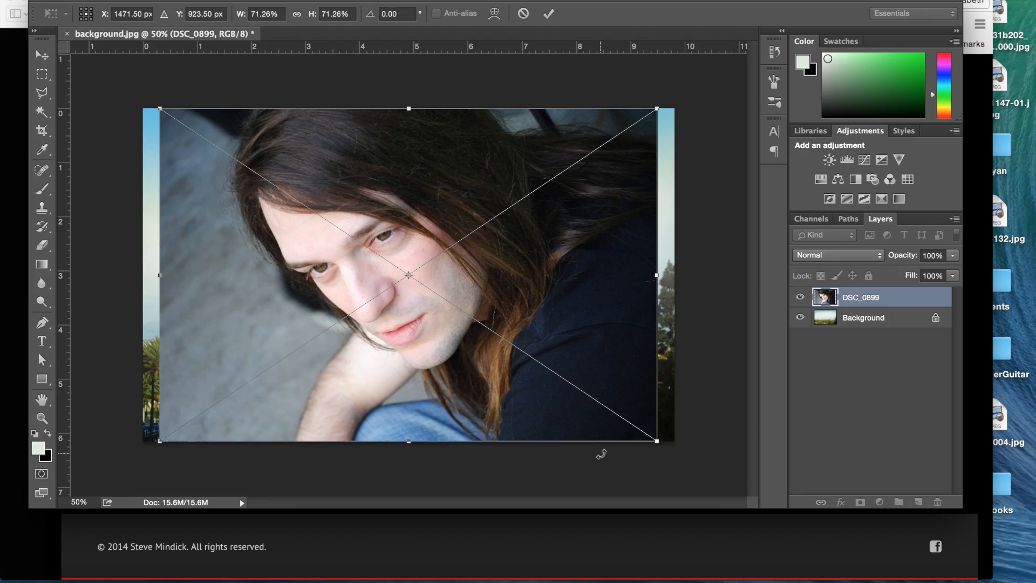
- Scale the placed DSC_0899 photo in background.jpg to about 72%
drag(657, 441, 645, 467)
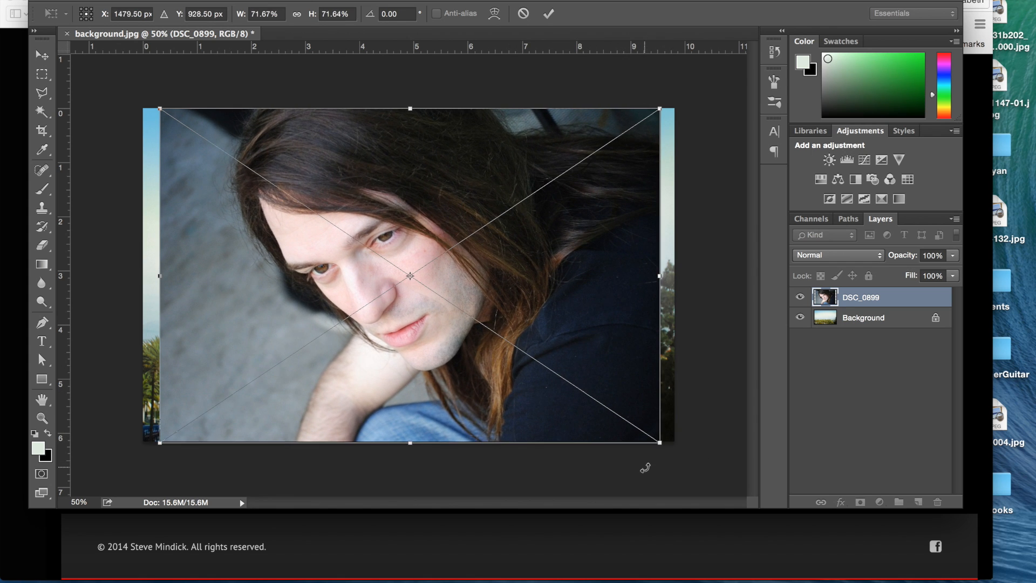